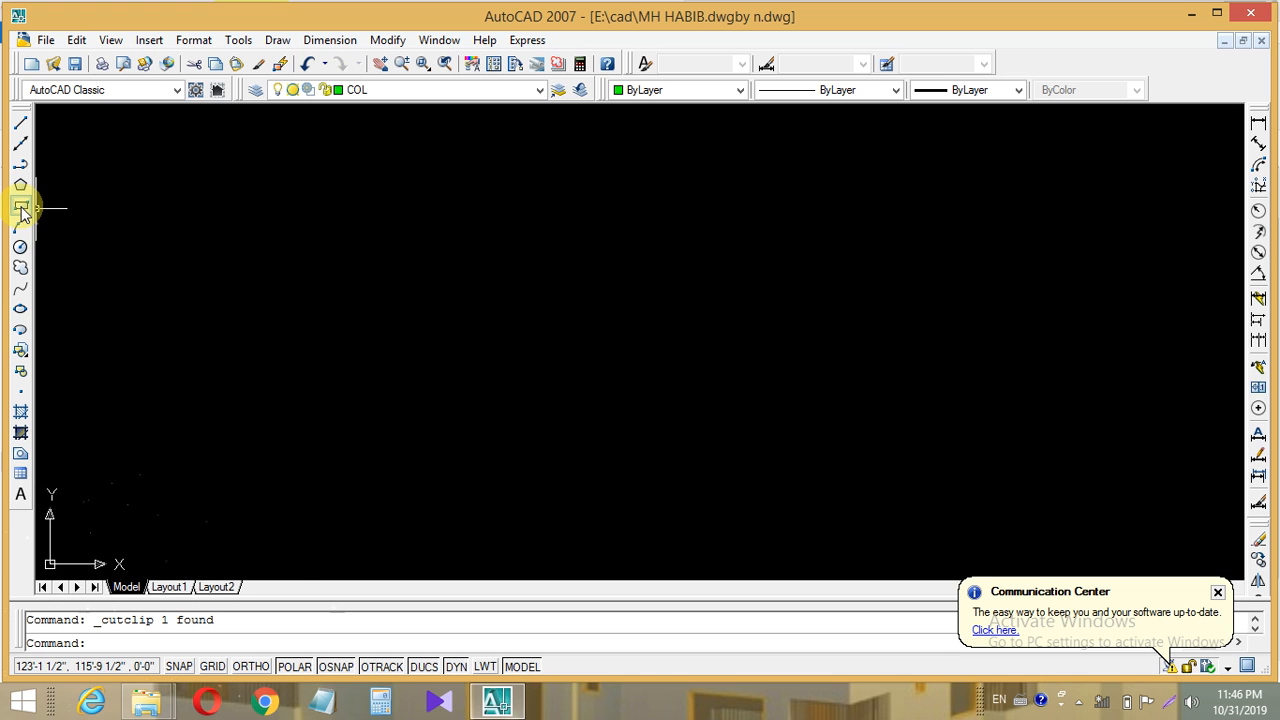
- Draw a freehand rectangle, wider than tall, in the empty drawing area
click(20, 207)
click(360, 250)
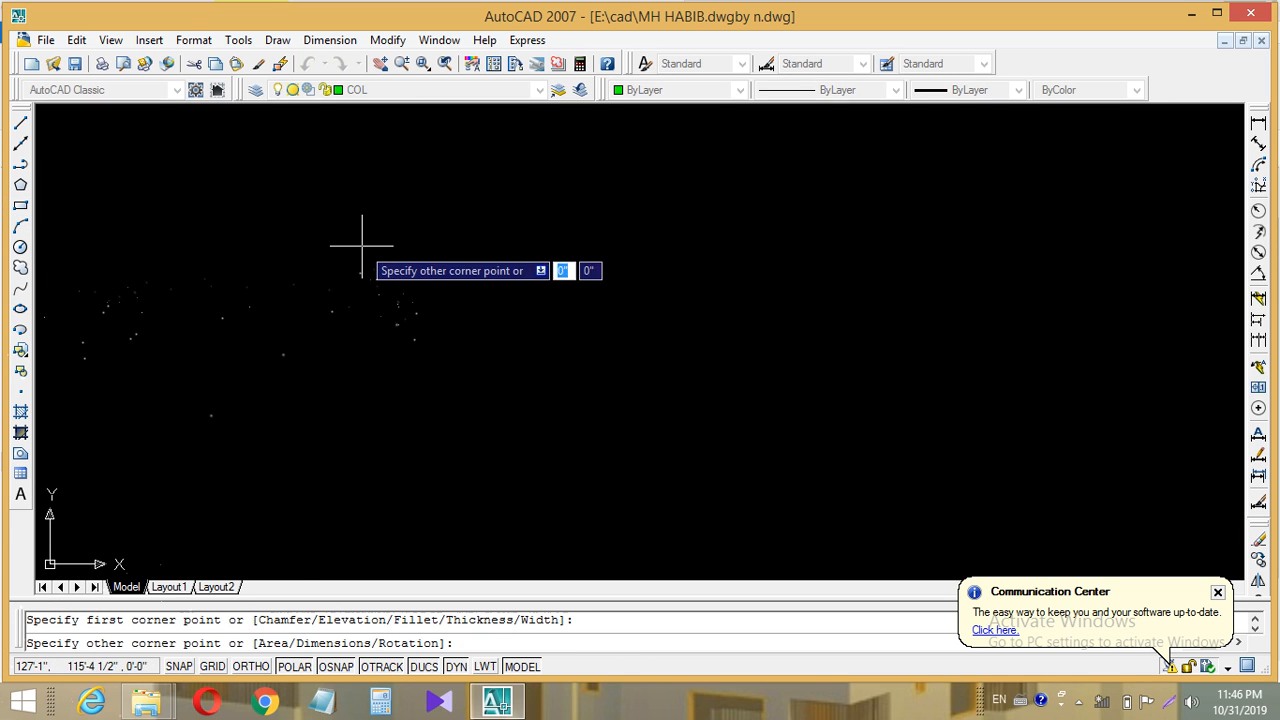
click(603, 352)
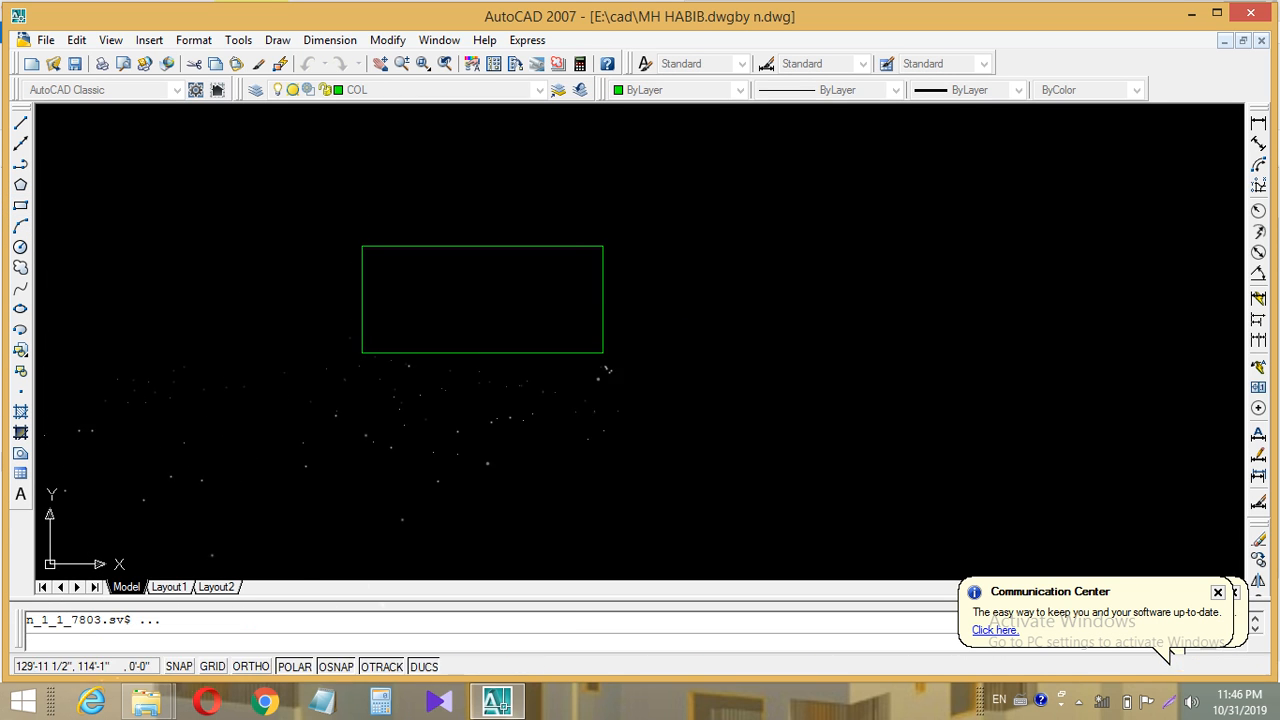
middle_drag(658, 443, 583, 417)
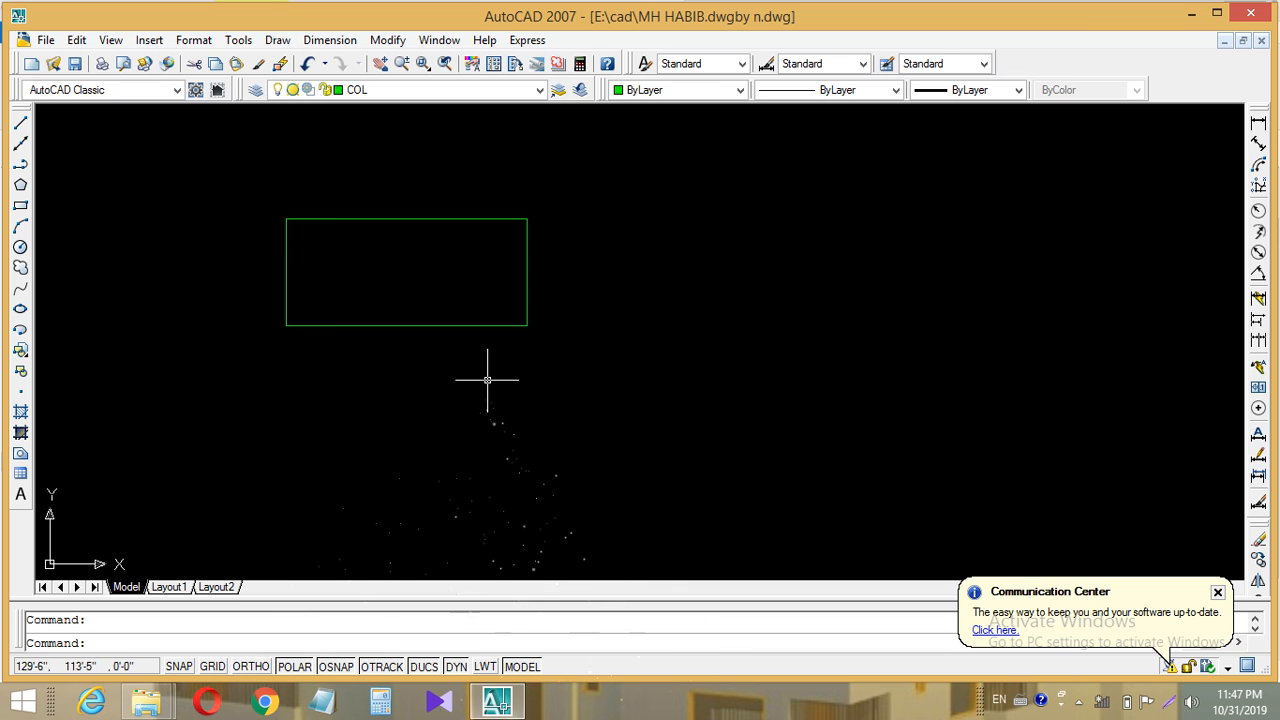
middle_drag(606, 422, 530, 426)
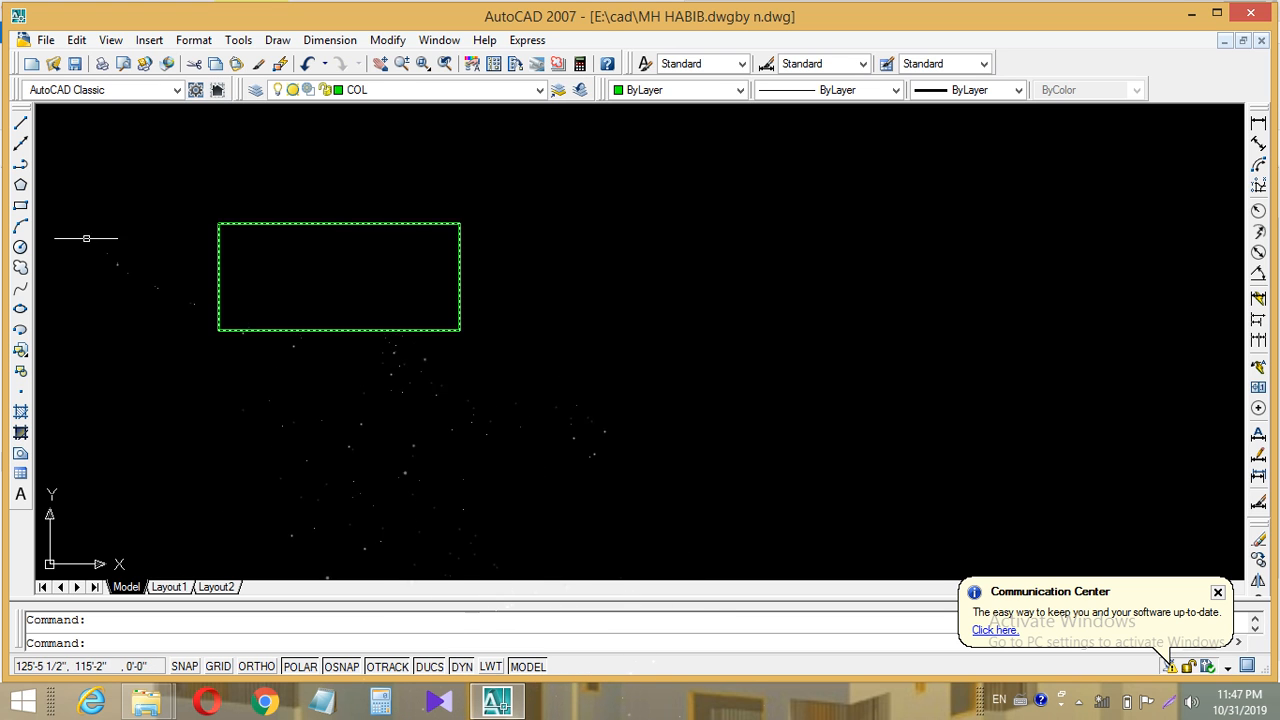
- Draw a second freehand rectangle of similar size to the right of the first one
click(20, 206)
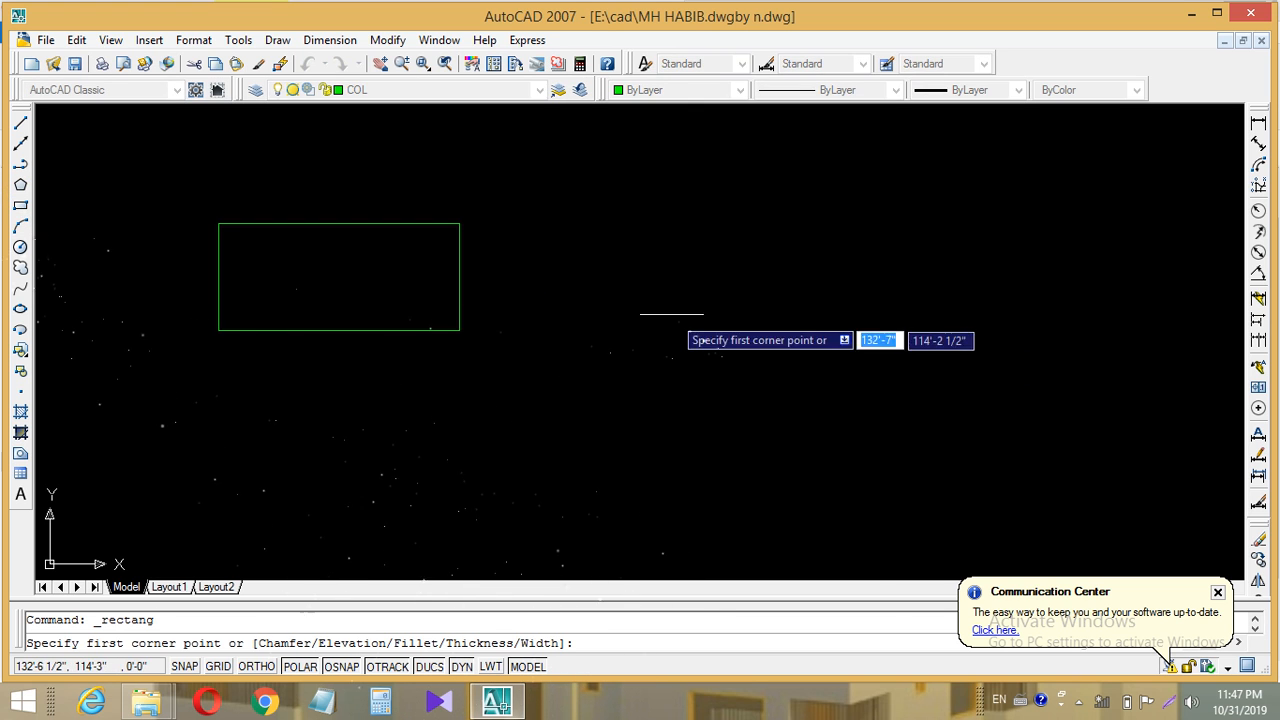
click(599, 264)
click(826, 374)
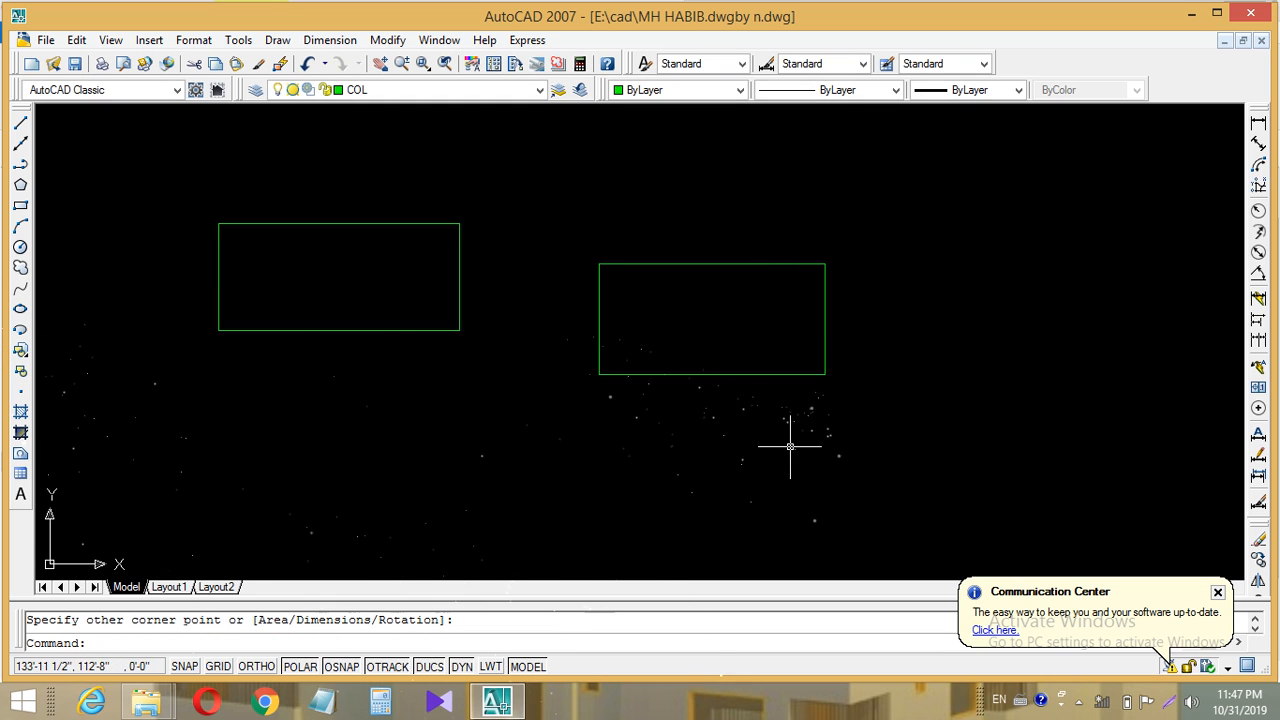
middle_drag(791, 443, 582, 369)
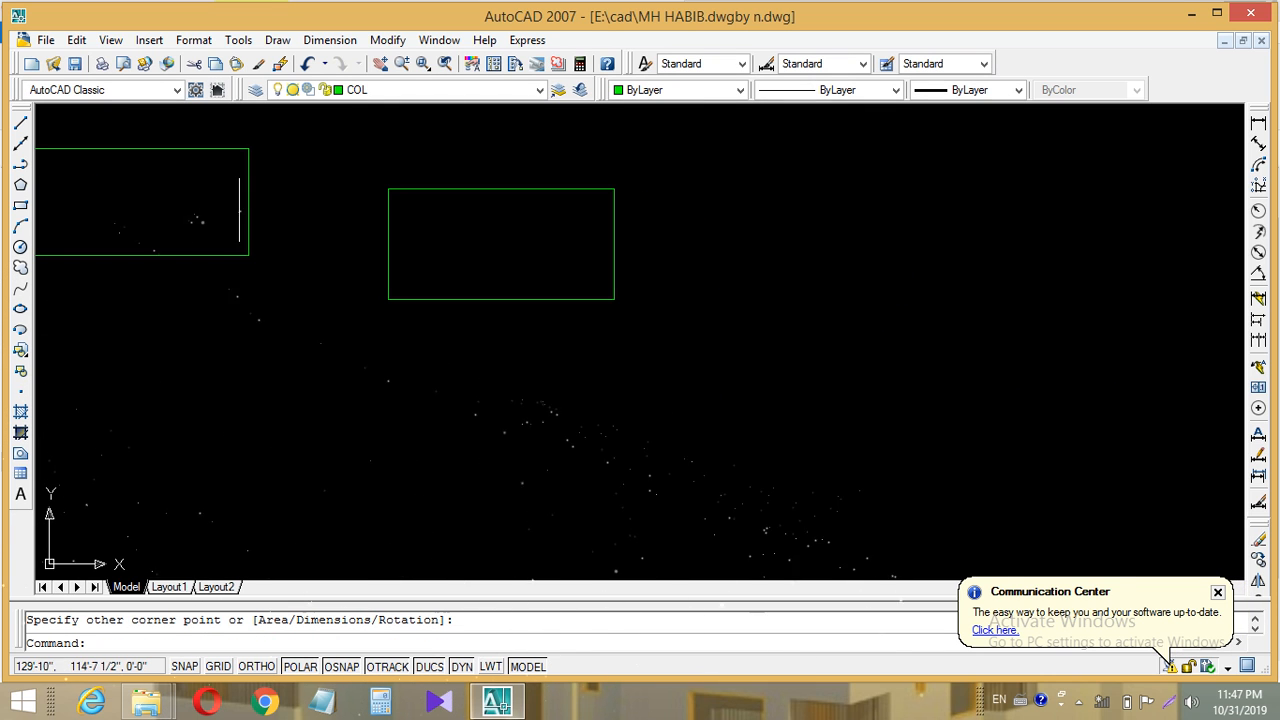
- Draw a large rectangle from a first corner at 6',4', placing its opposite corner freely below the two small rectangles
click(20, 207)
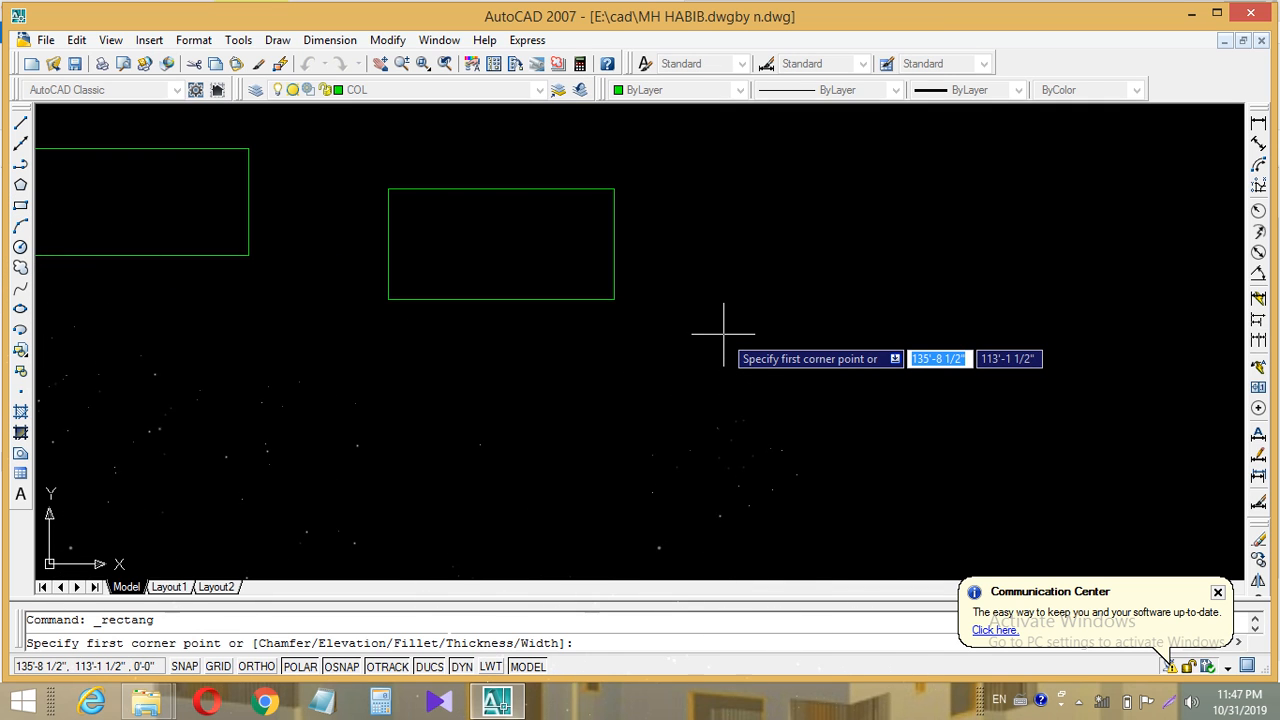
text(6)
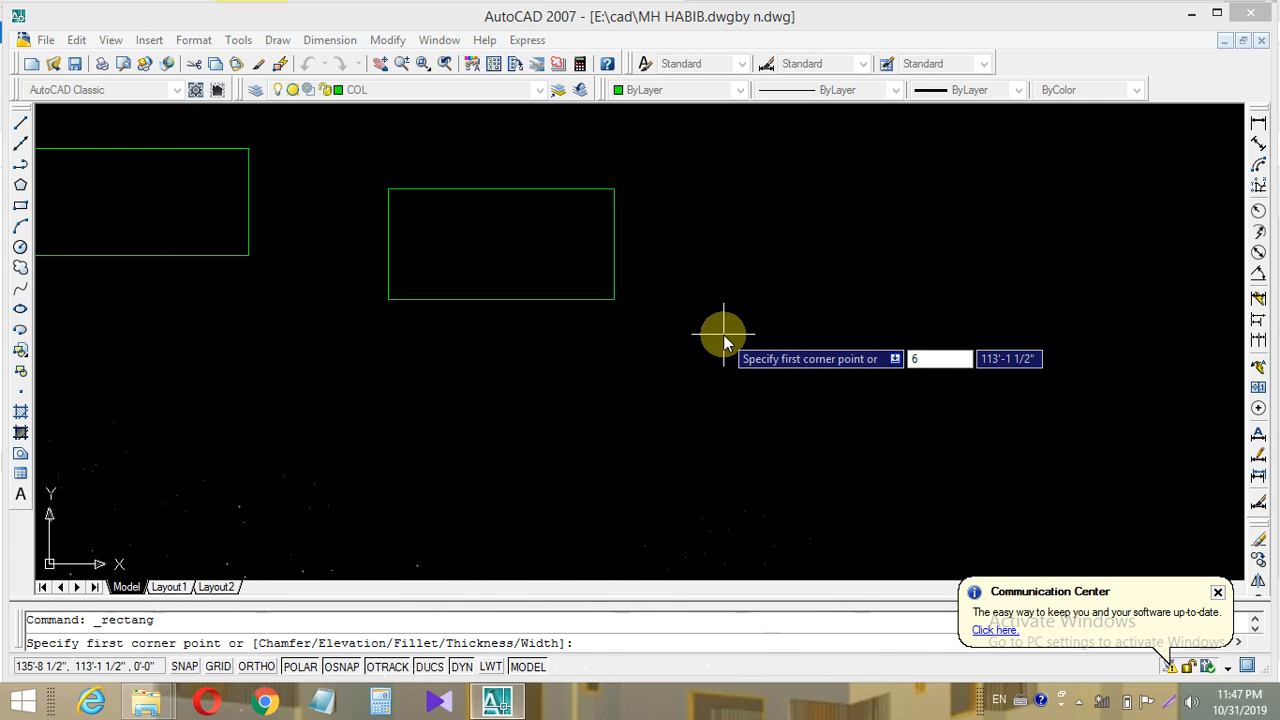
text(')
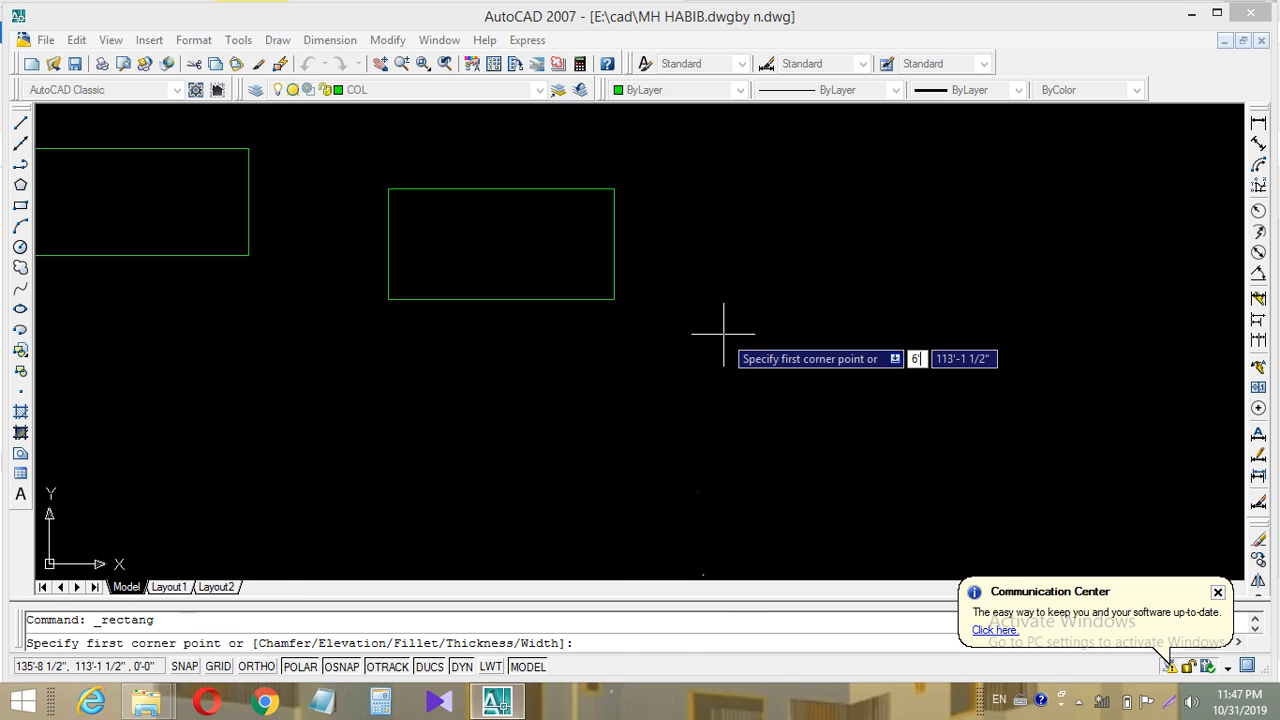
key(Tab)
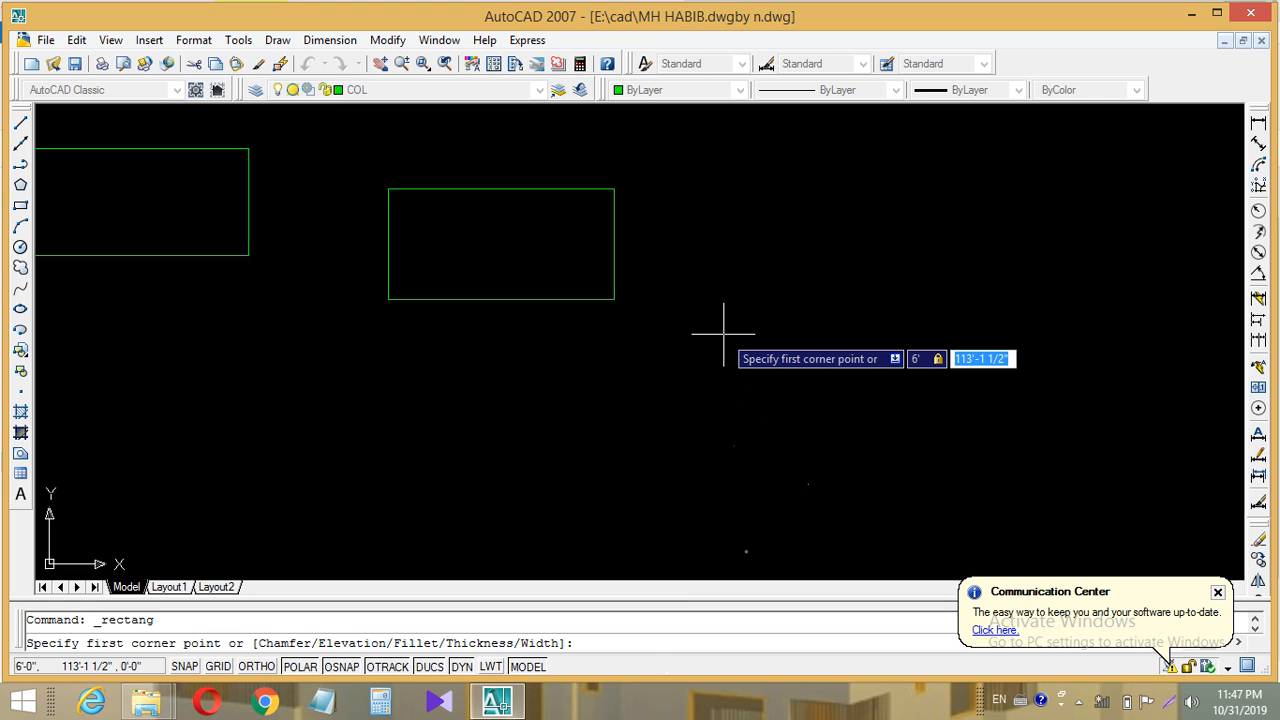
text(4)
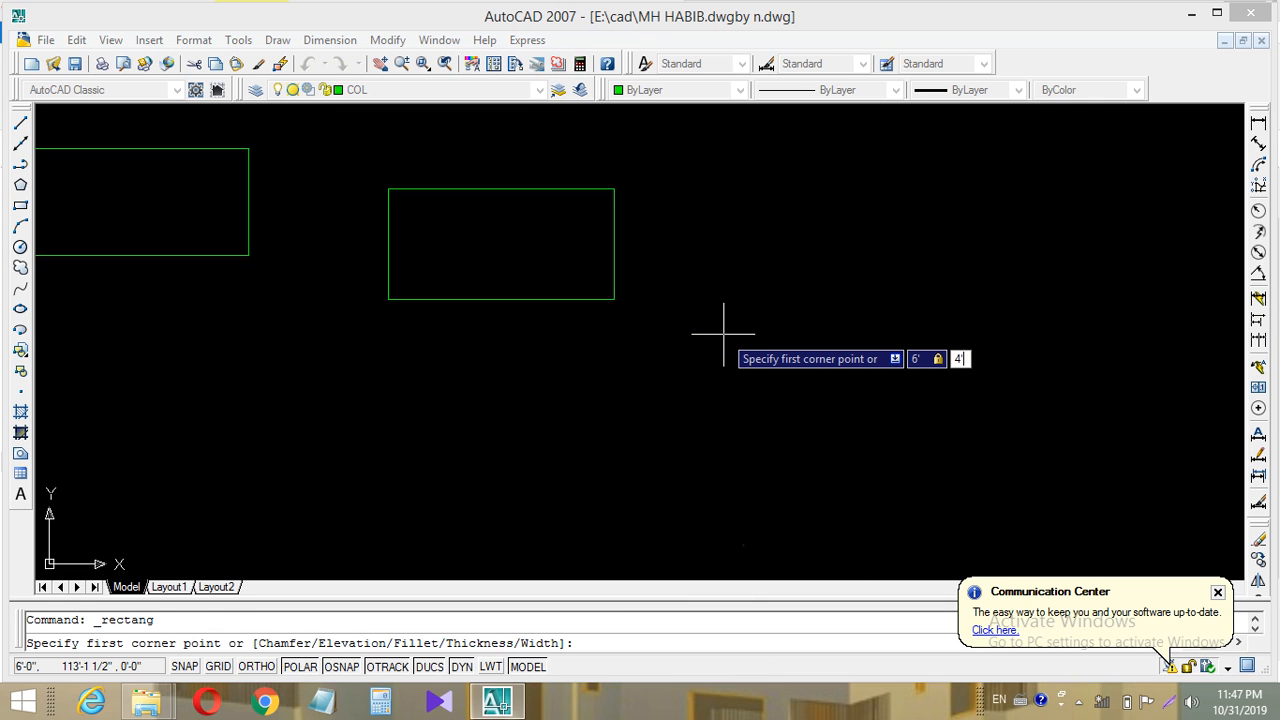
key(Return)
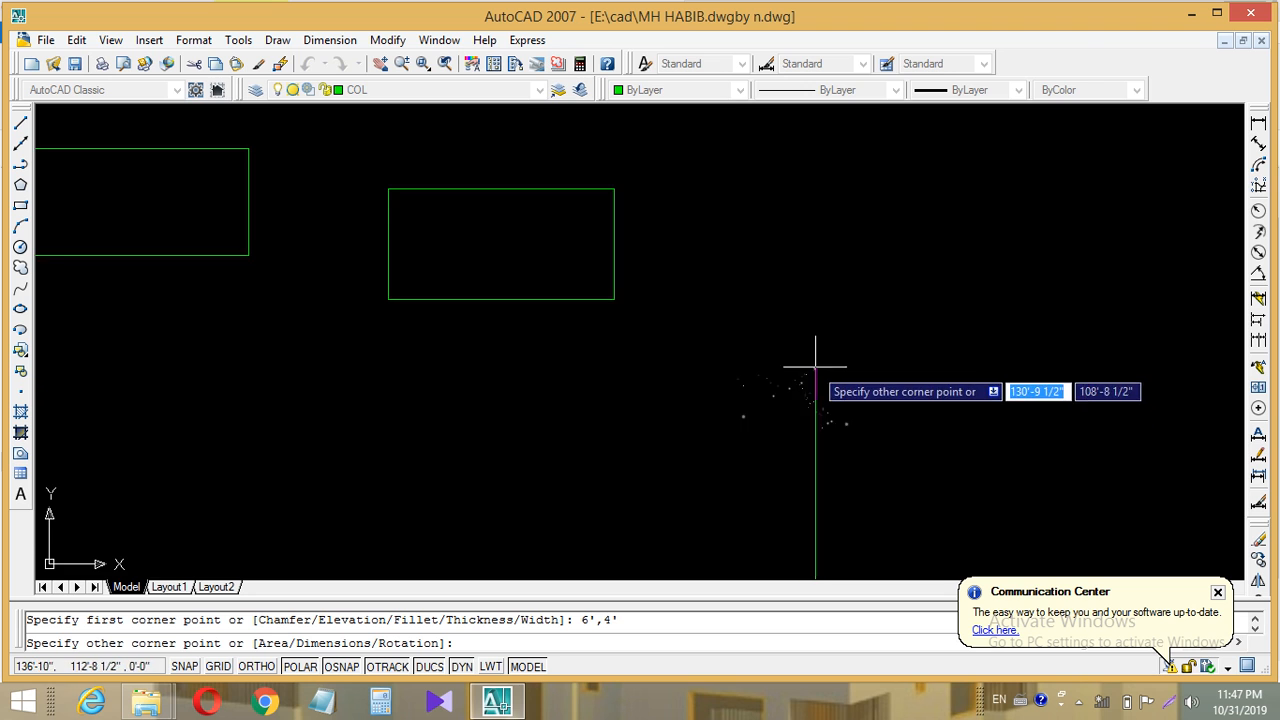
scroll(814, 366, down, 8)
mouse_move(575, 377)
middle_down()
mouse_move(624, 355)
mouse_move(714, 208)
middle_up()
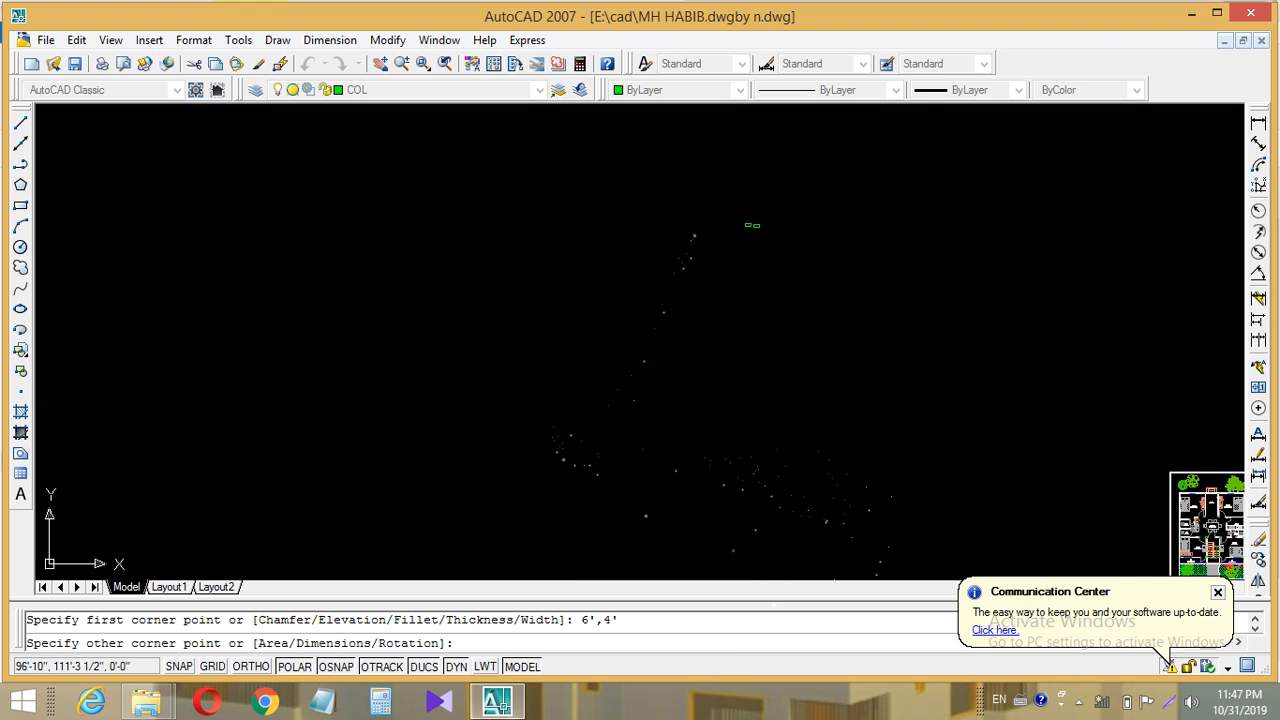
click(789, 320)
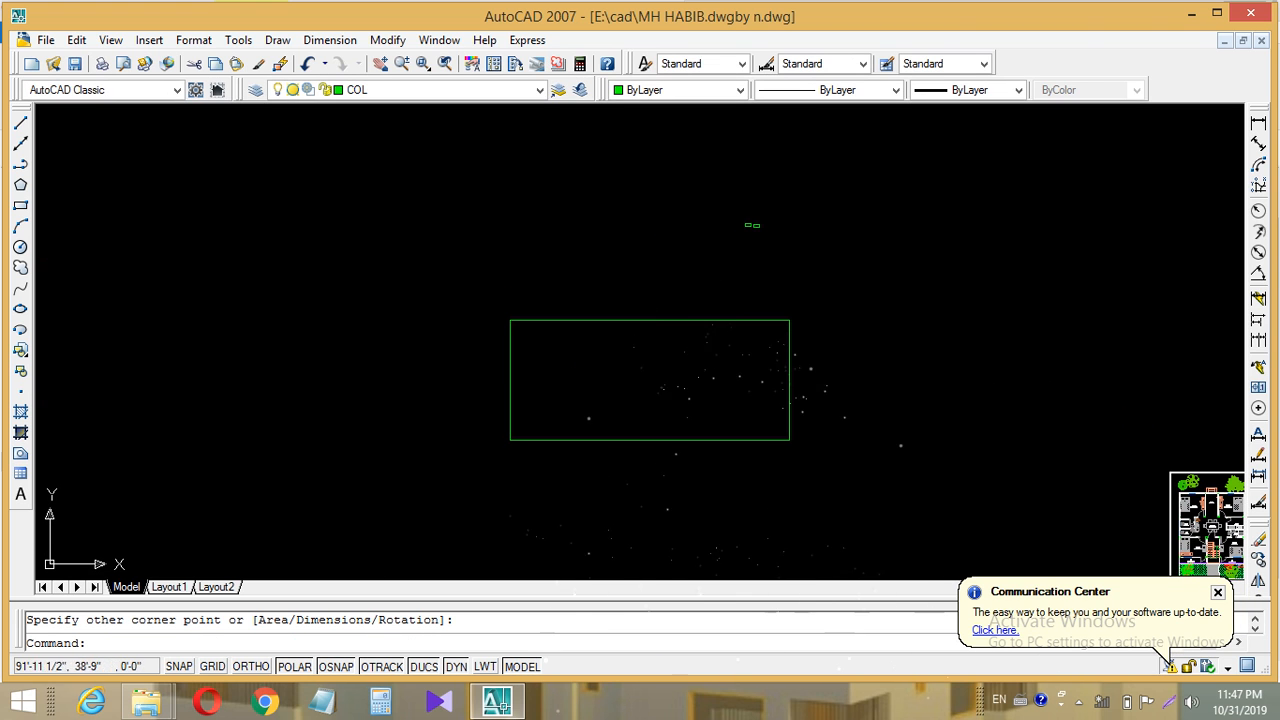
- Try the RC command on a window in the empty area right of the large rectangle, and dismiss the message
scroll(687, 365, up, 3)
middle_drag(723, 363, 817, 297)
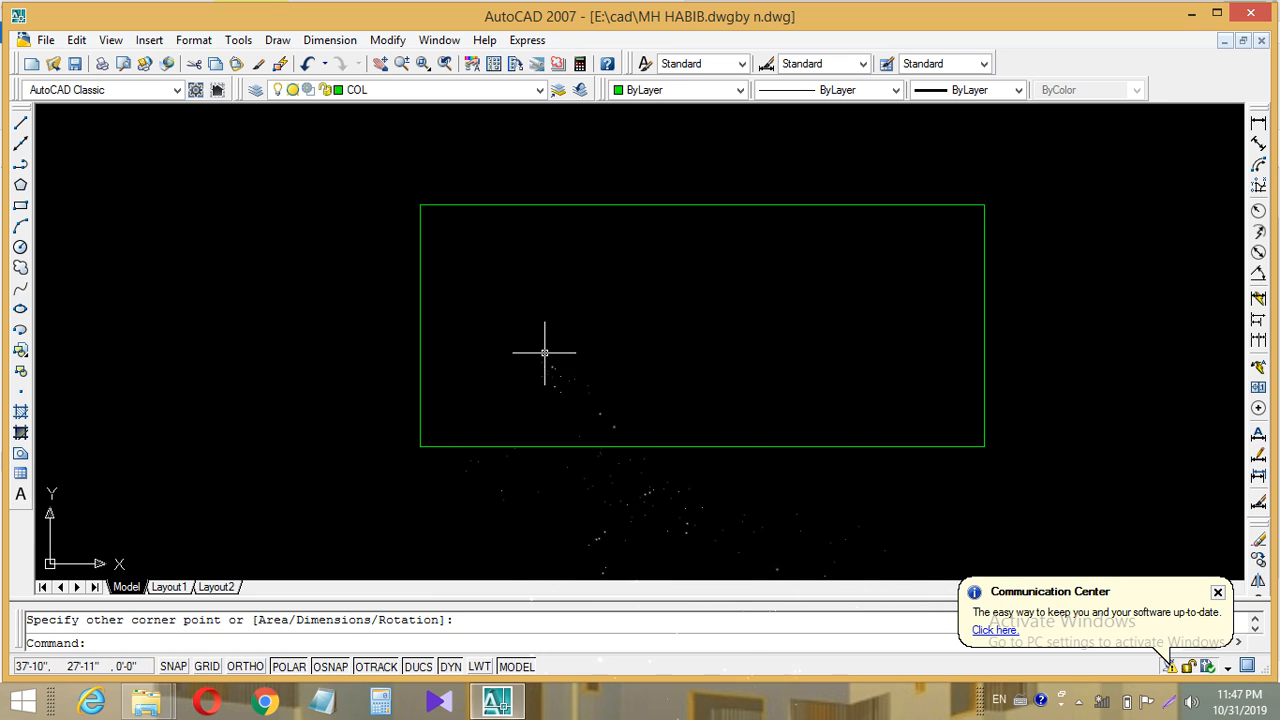
mouse_move(650, 376)
middle_down()
mouse_move(569, 434)
mouse_move(631, 426)
middle_up()
scroll(583, 426, down, 3)
scroll(750, 416, up, 2)
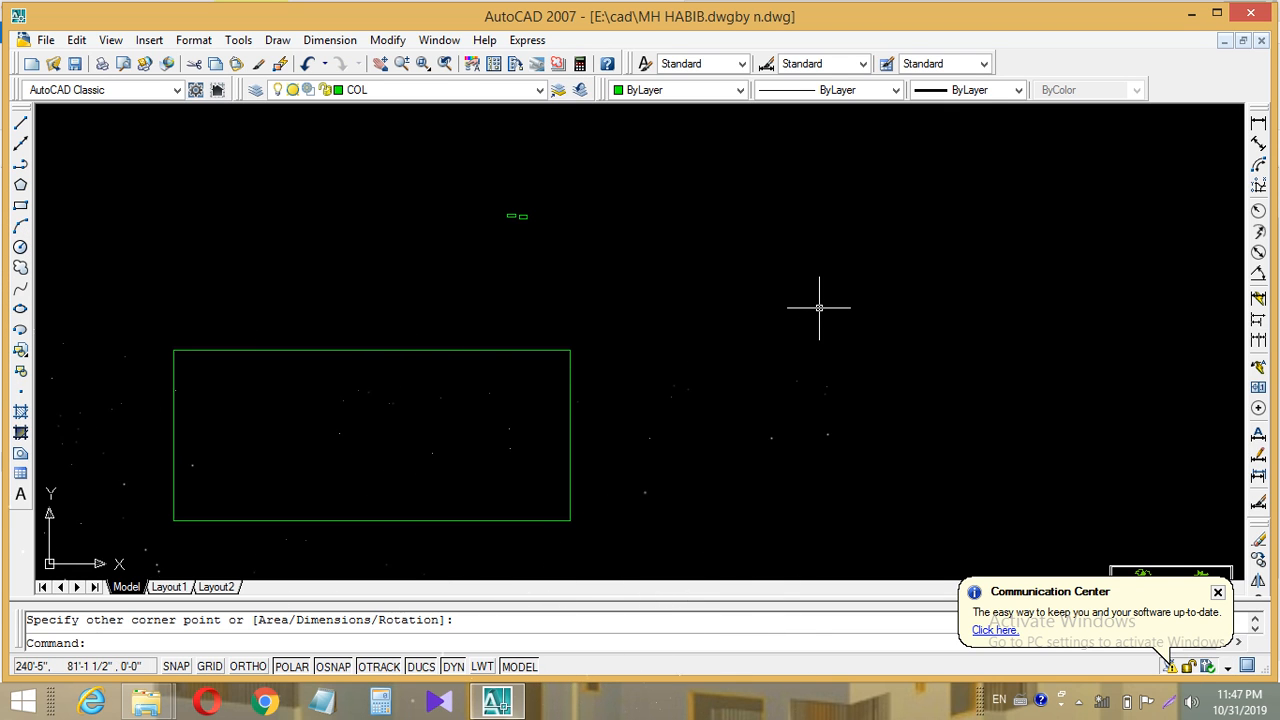
key(Escape)
text(rc)
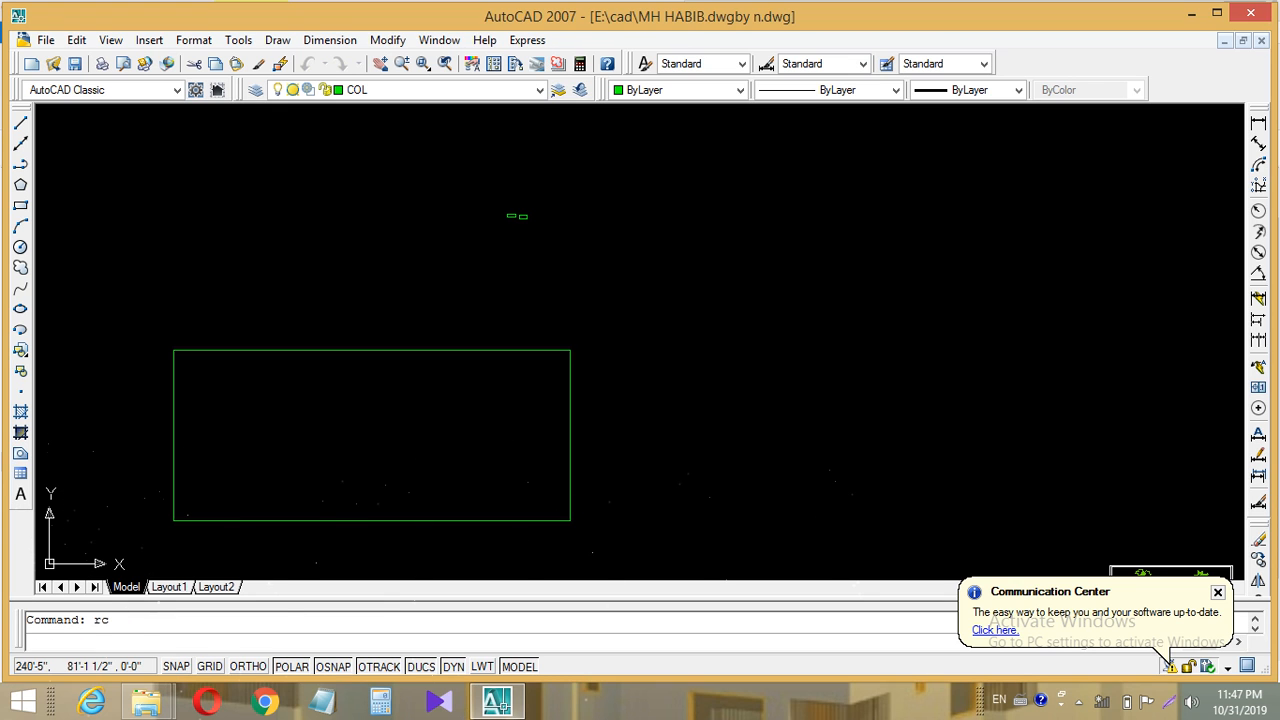
key(Return)
click(766, 290)
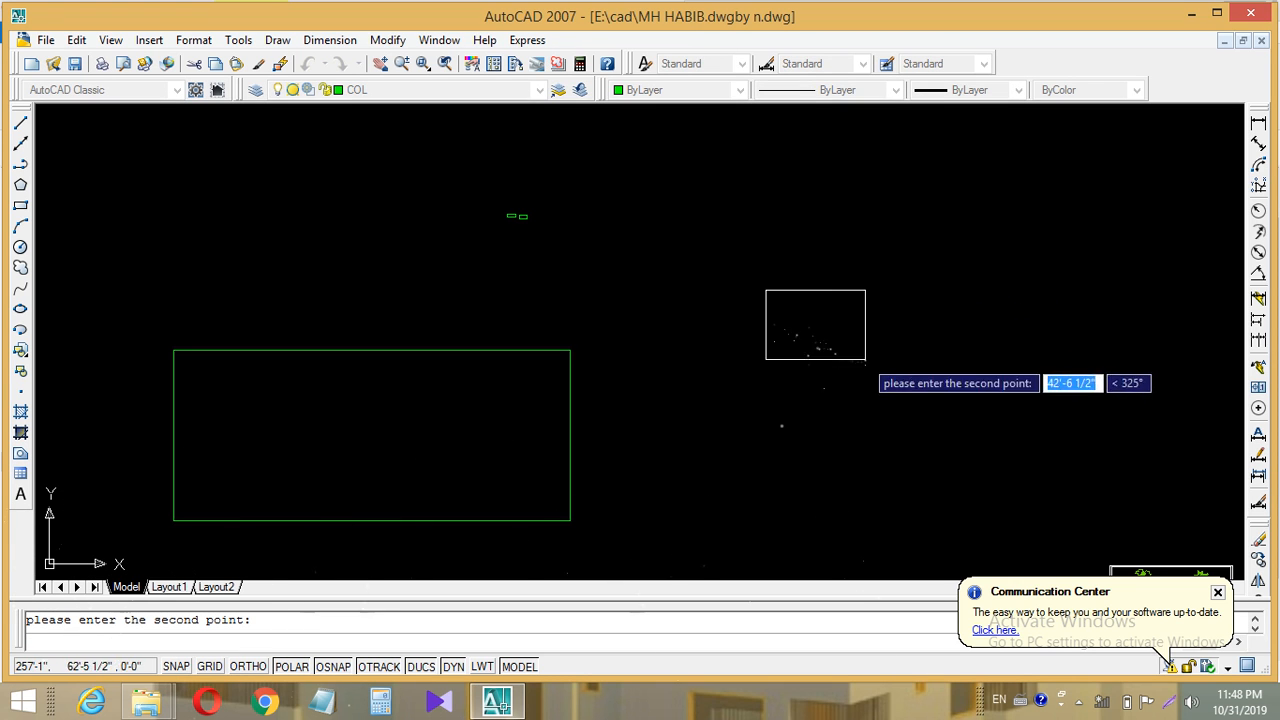
click(901, 389)
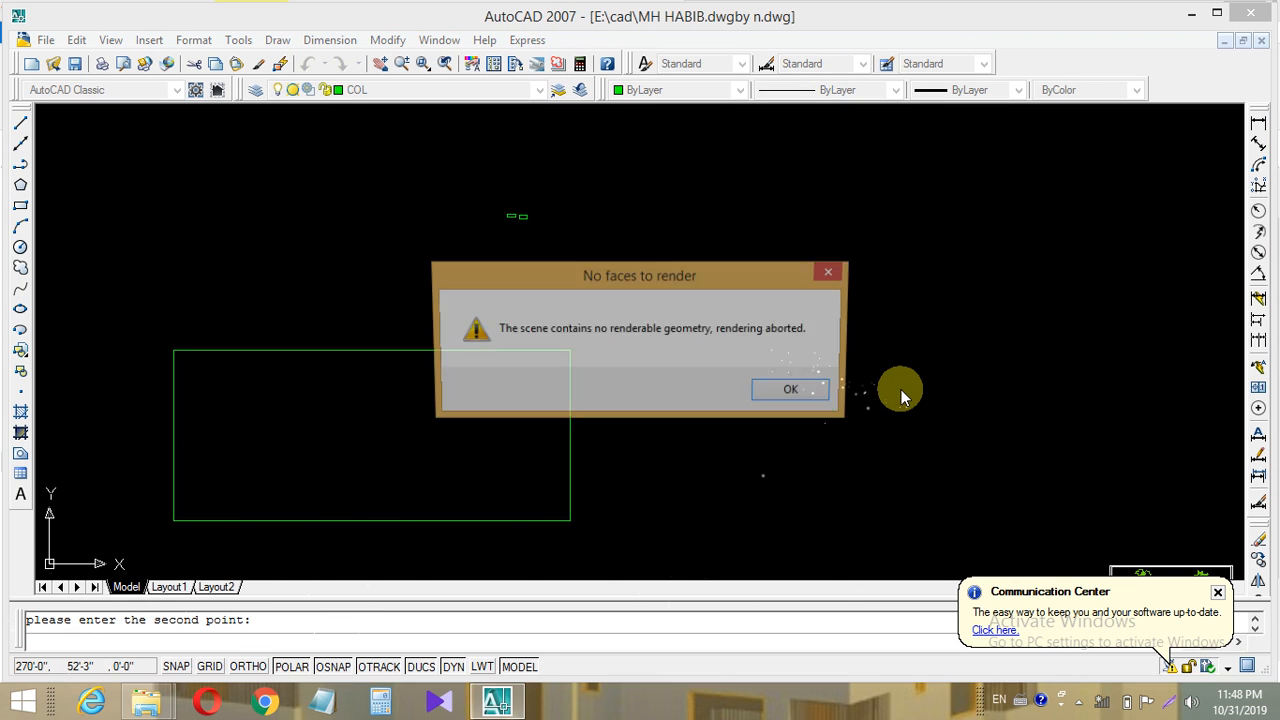
click(795, 393)
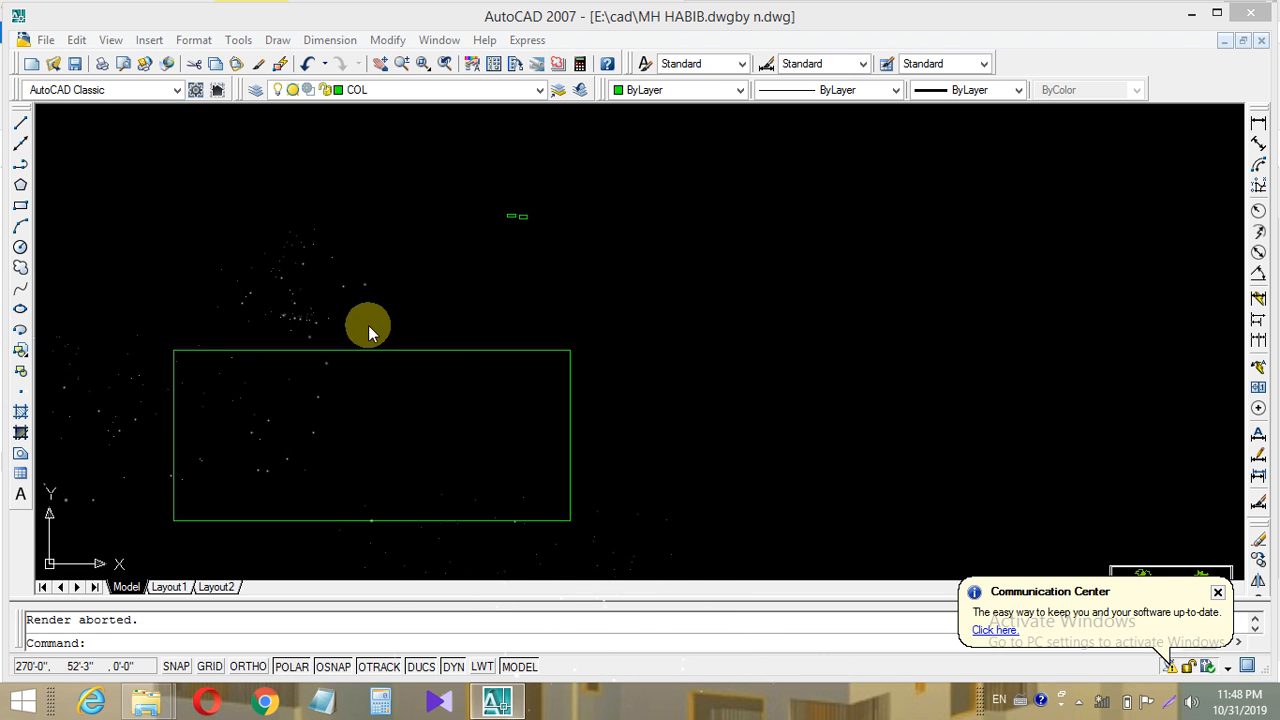
- Draw a three-point arc from the large rectangle's upper-left corner through its lower-left corner, entering 24' for the end point
scroll(622, 350, up, 1)
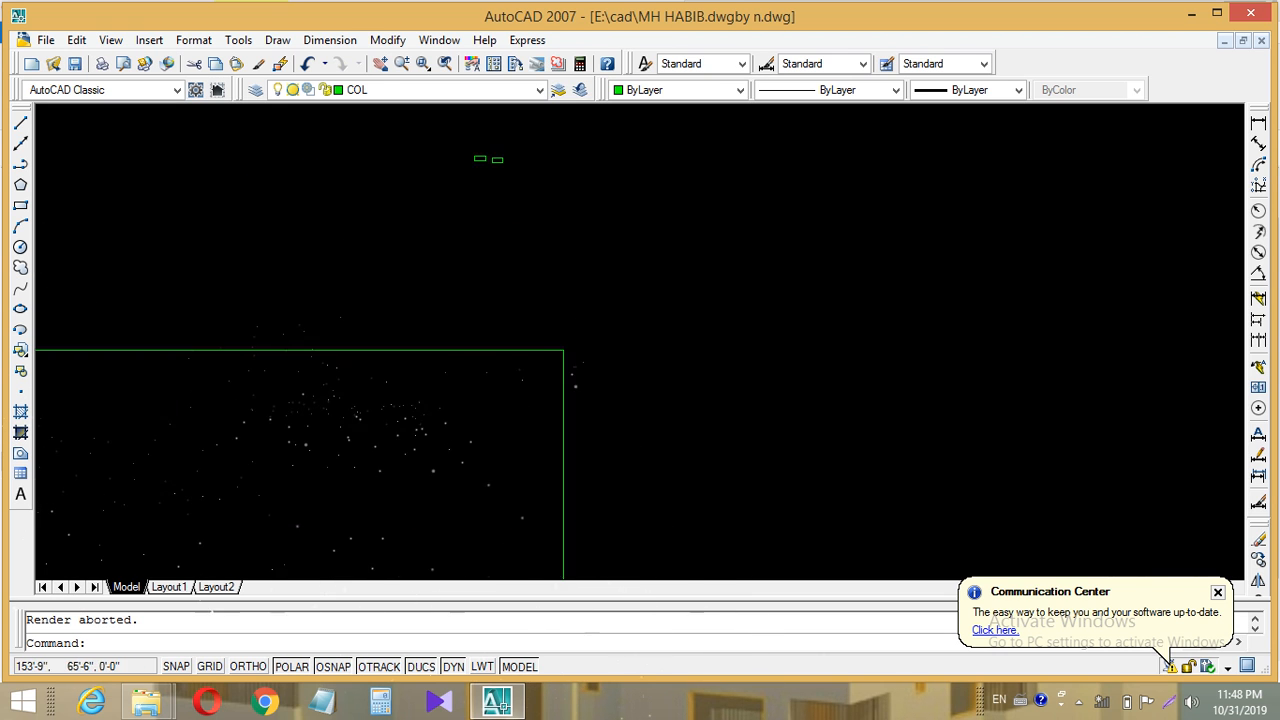
middle_drag(614, 351, 492, 328)
scroll(539, 304, up, 1)
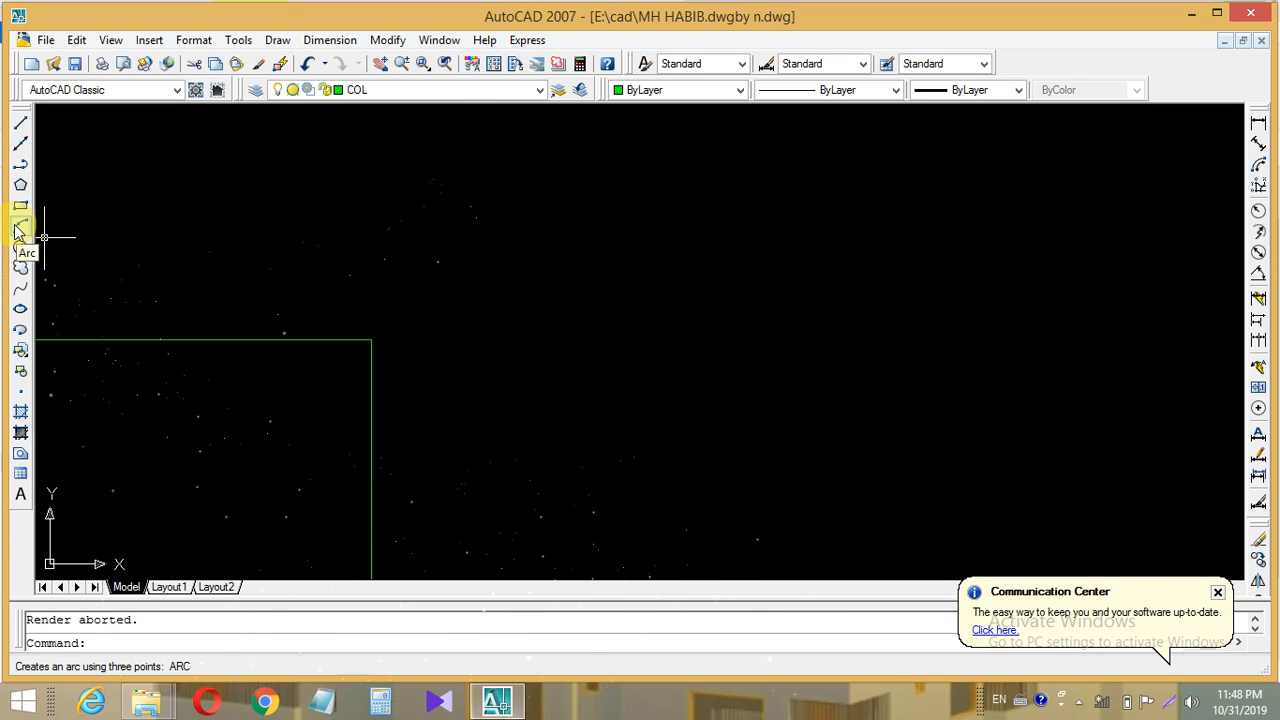
scroll(623, 346, down, 2)
scroll(543, 337, down, 5)
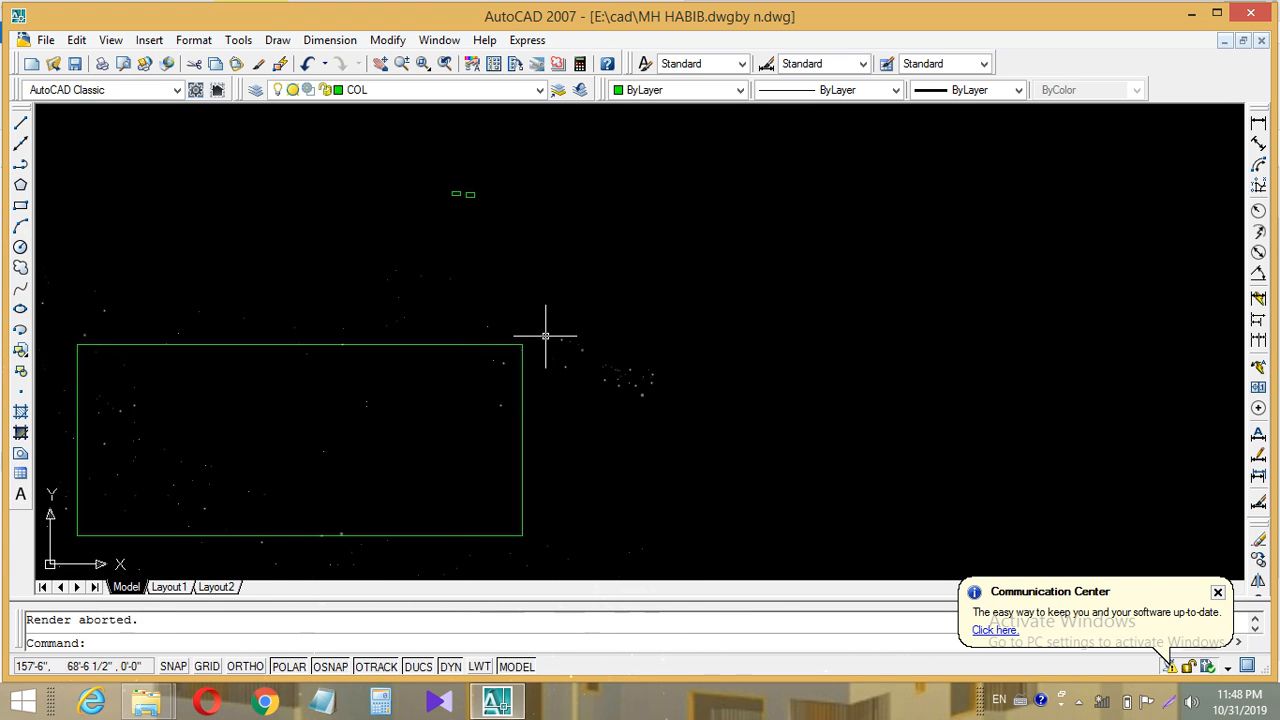
mouse_move(591, 327)
middle_down()
mouse_move(657, 302)
mouse_move(719, 249)
middle_up()
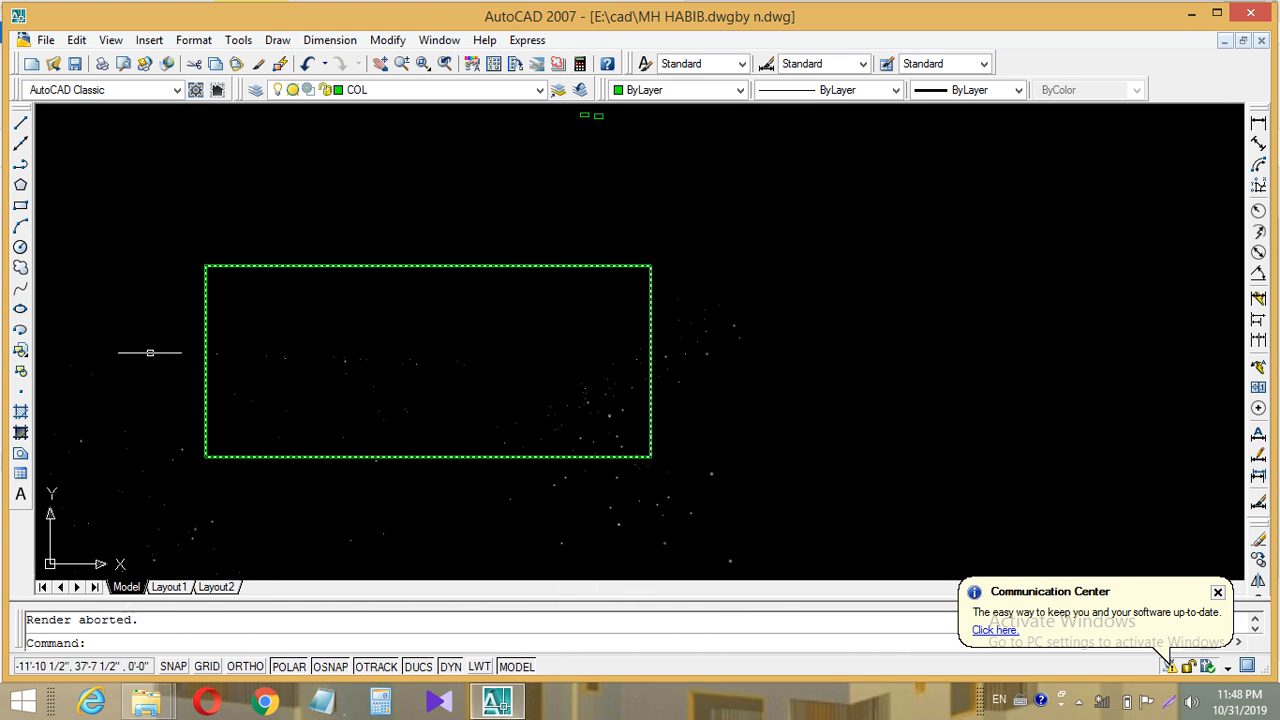
middle_drag(281, 360, 507, 332)
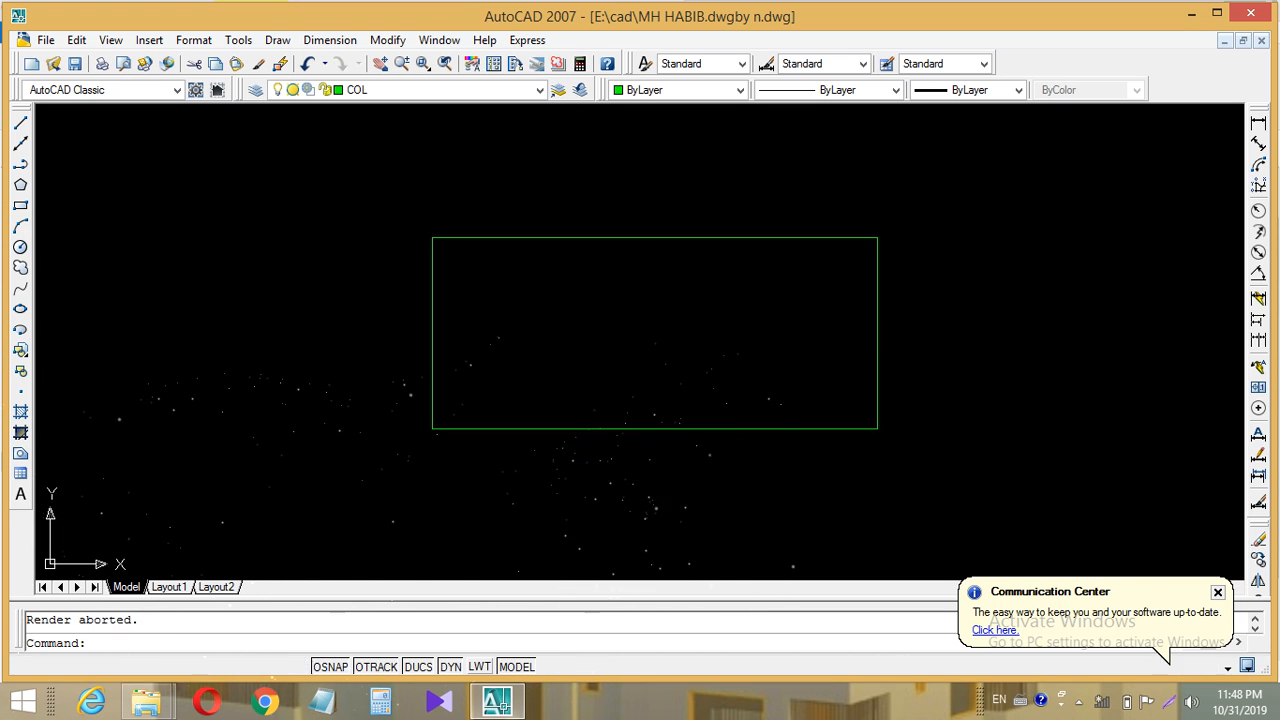
click(18, 236)
click(432, 238)
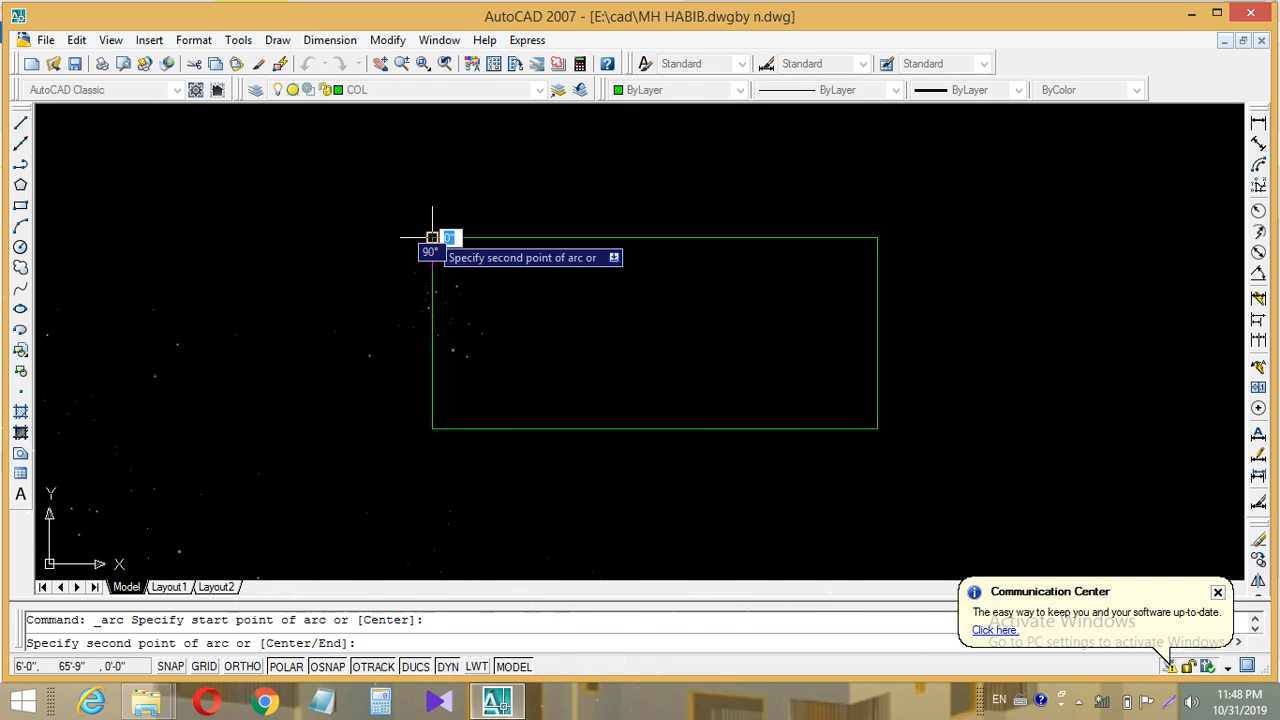
click(432, 428)
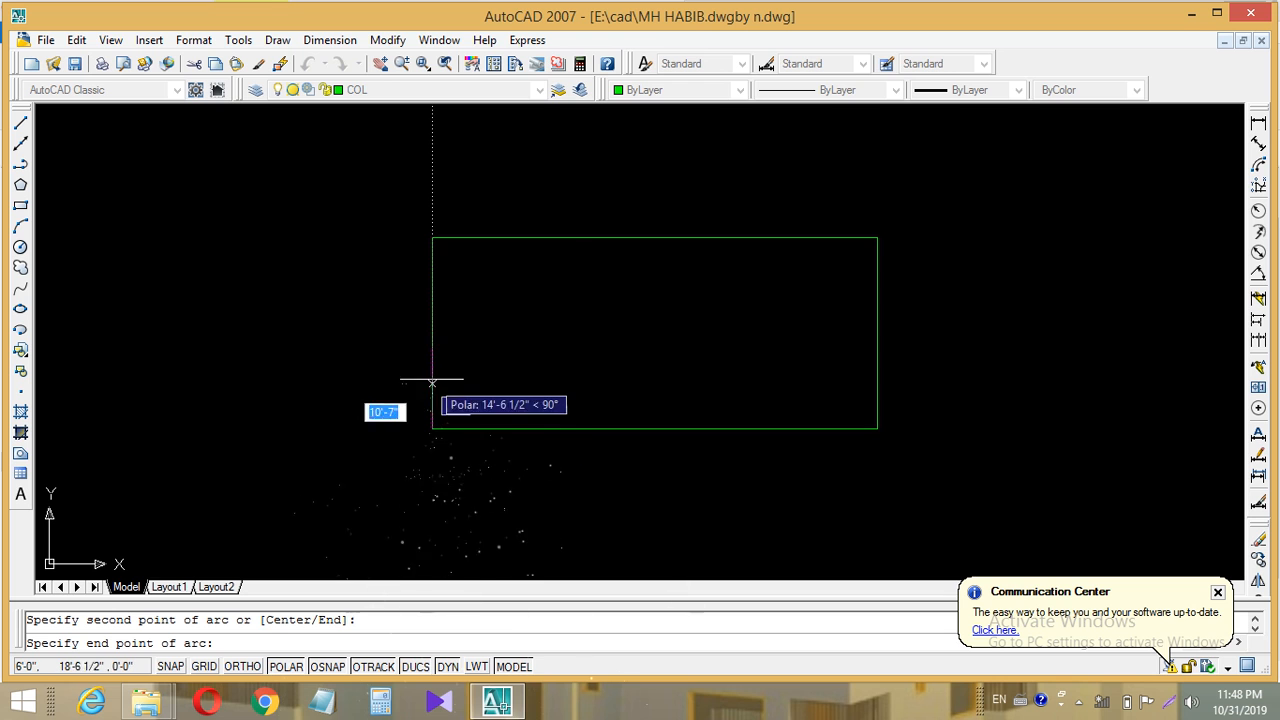
text(24')
key(Return)
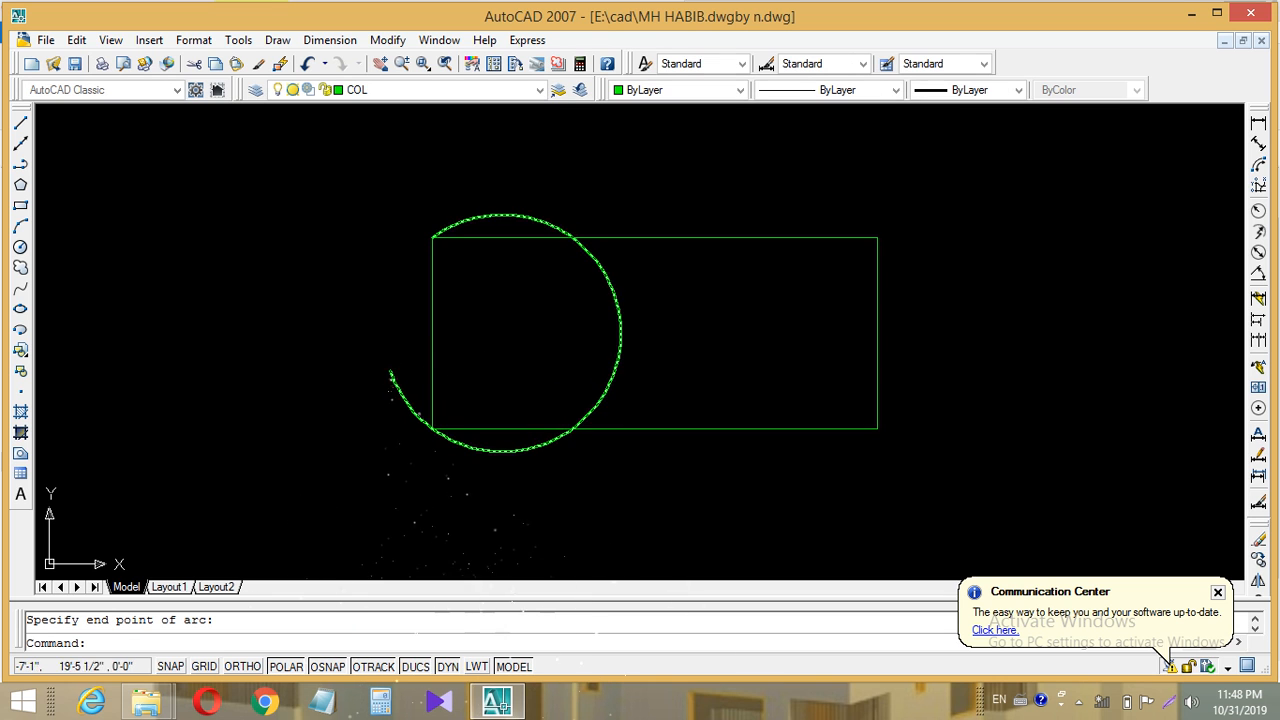
- Draw three connected lines right of the large rectangle, forming a horizontal U-shape that is open on its left side
scroll(1071, 426, down, 2)
middle_drag(996, 408, 567, 372)
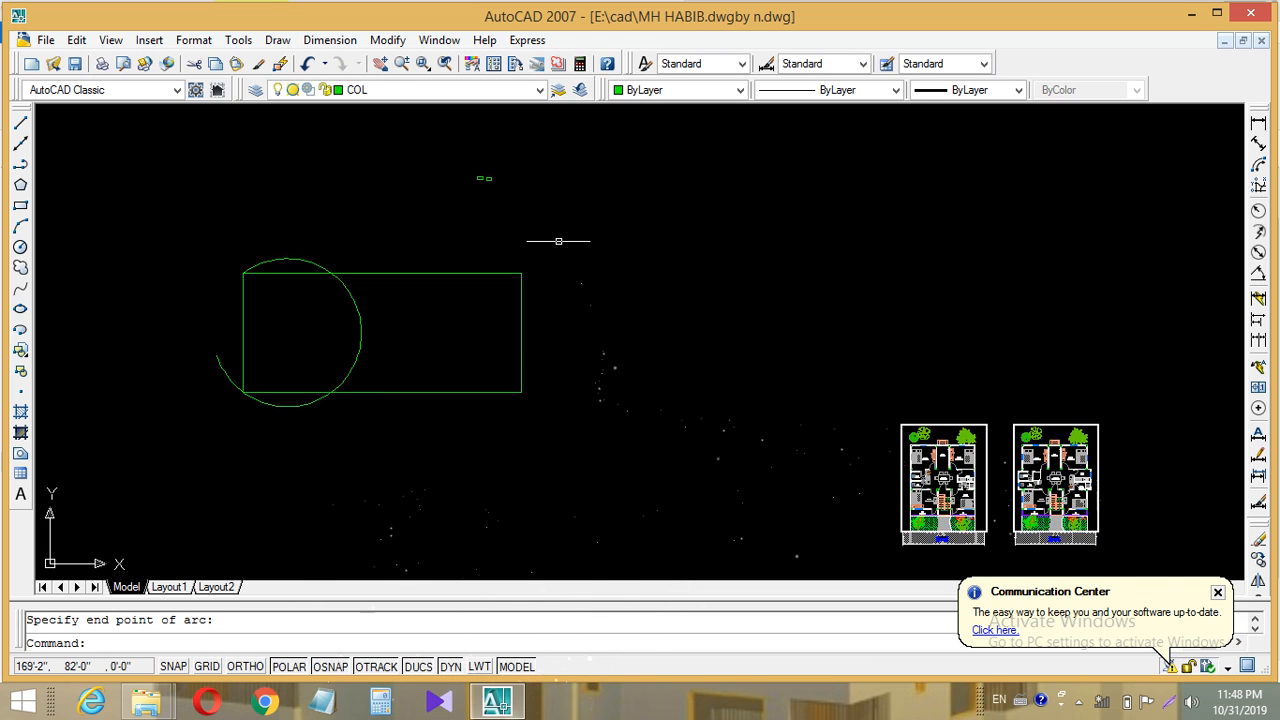
click(20, 122)
click(688, 298)
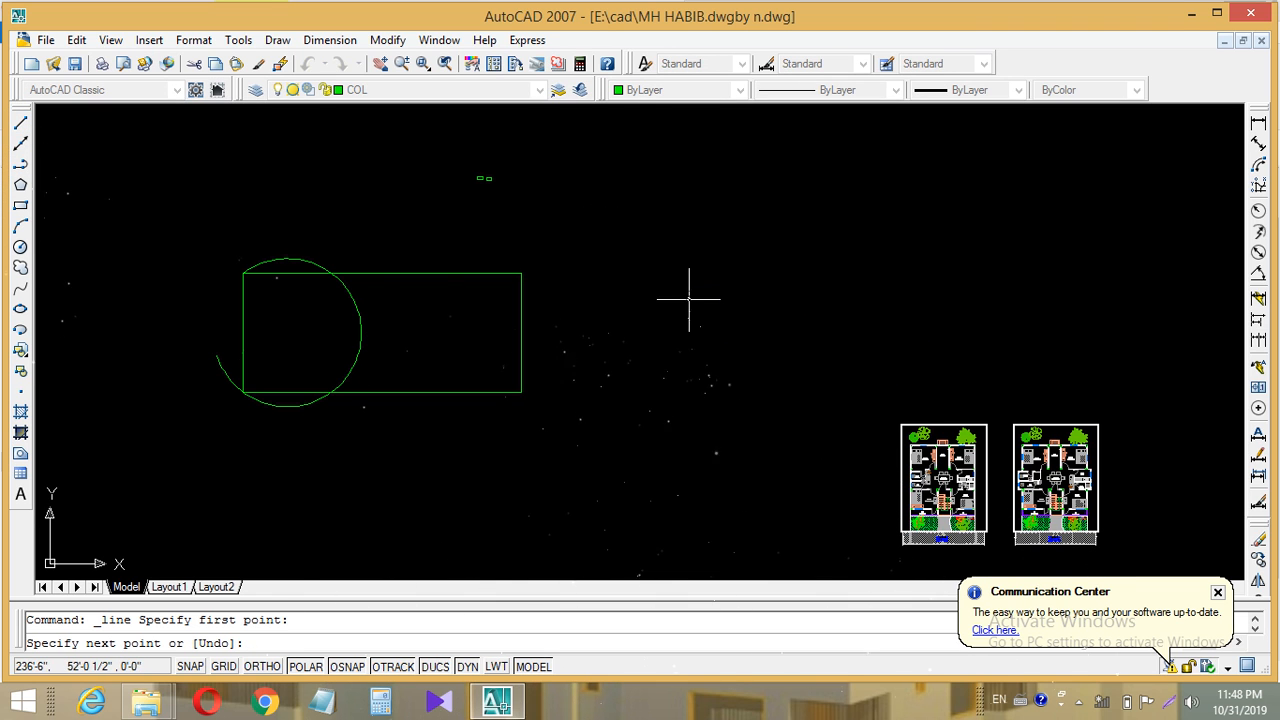
click(894, 298)
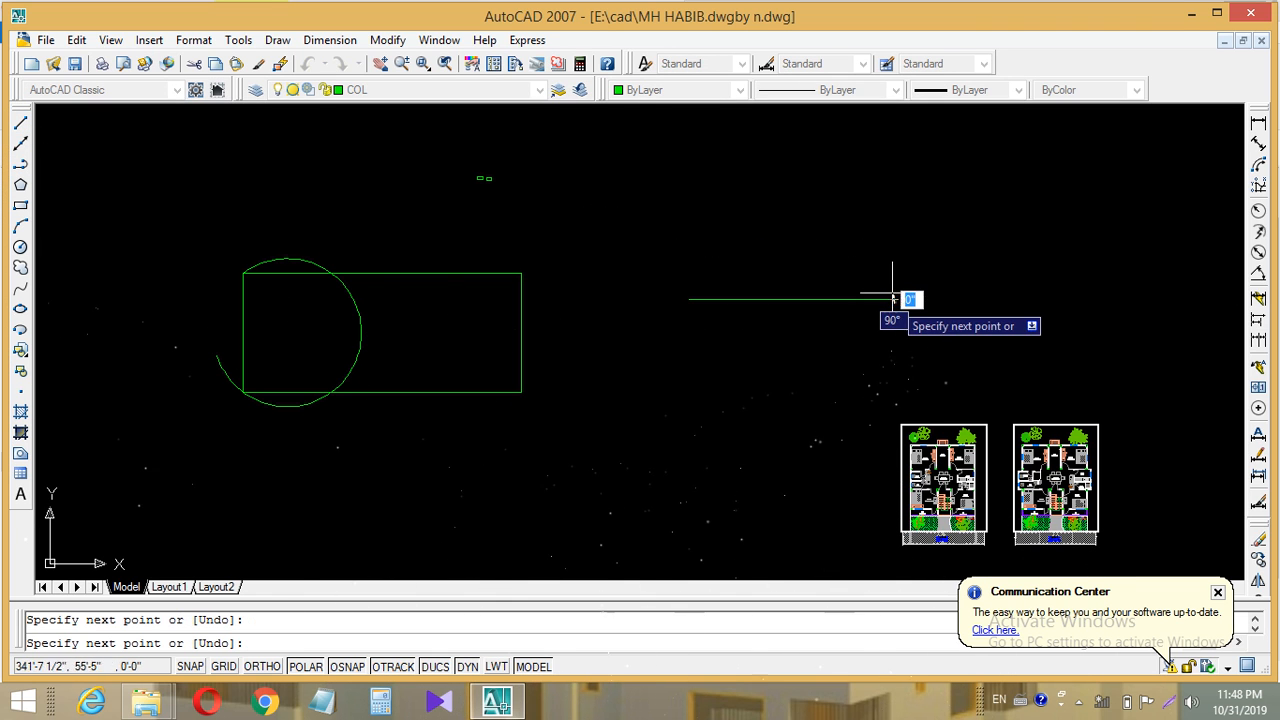
click(894, 210)
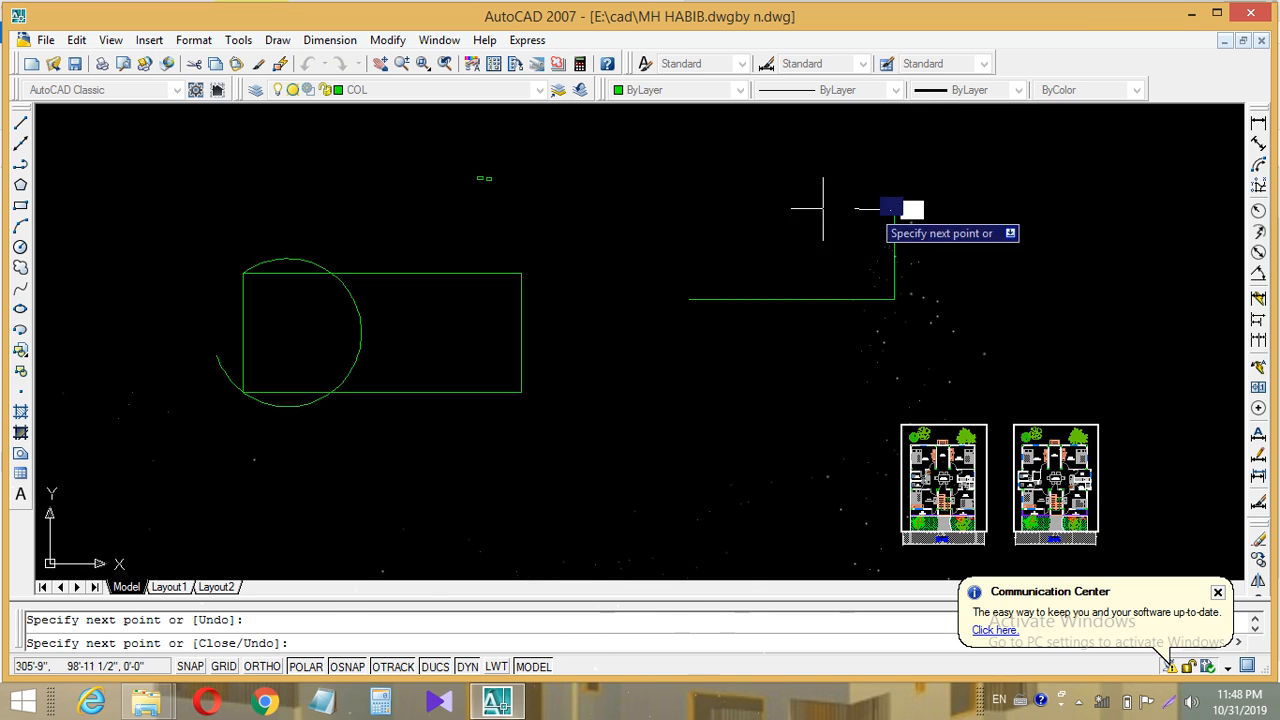
click(694, 210)
right_click(694, 210)
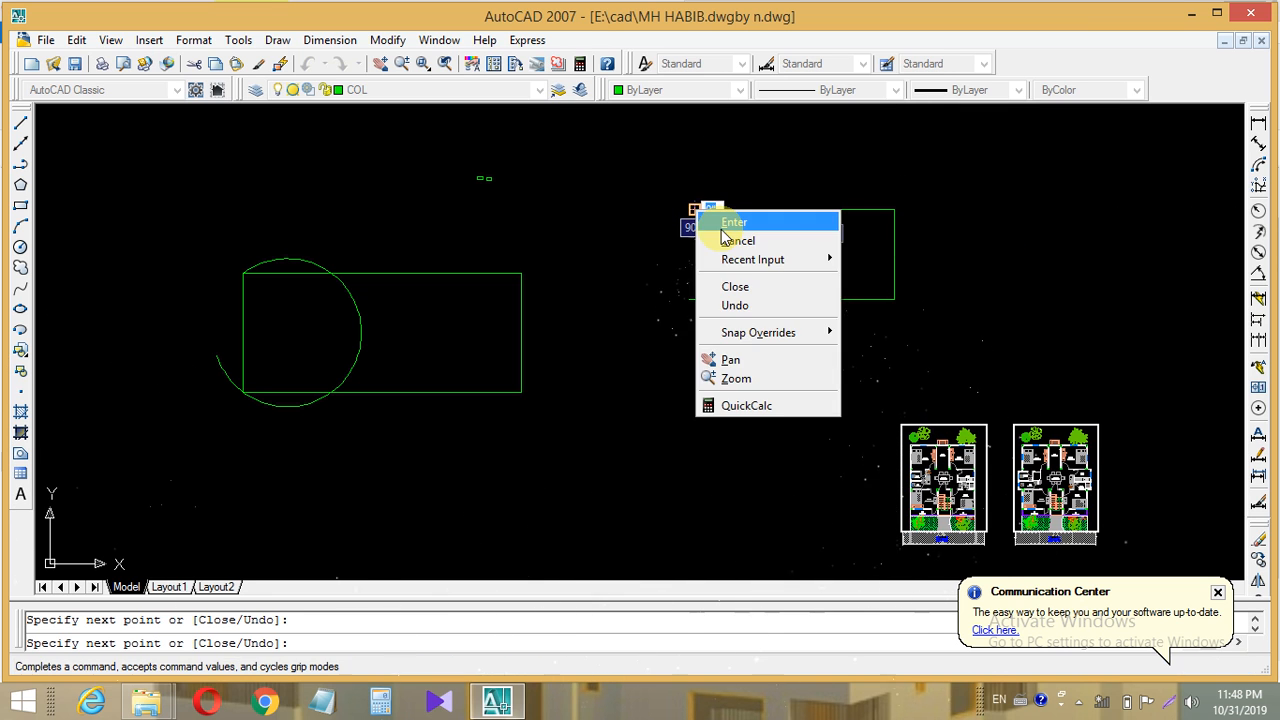
click(718, 217)
scroll(696, 287, up, 3)
middle_drag(720, 284, 720, 328)
middle_drag(823, 323, 773, 343)
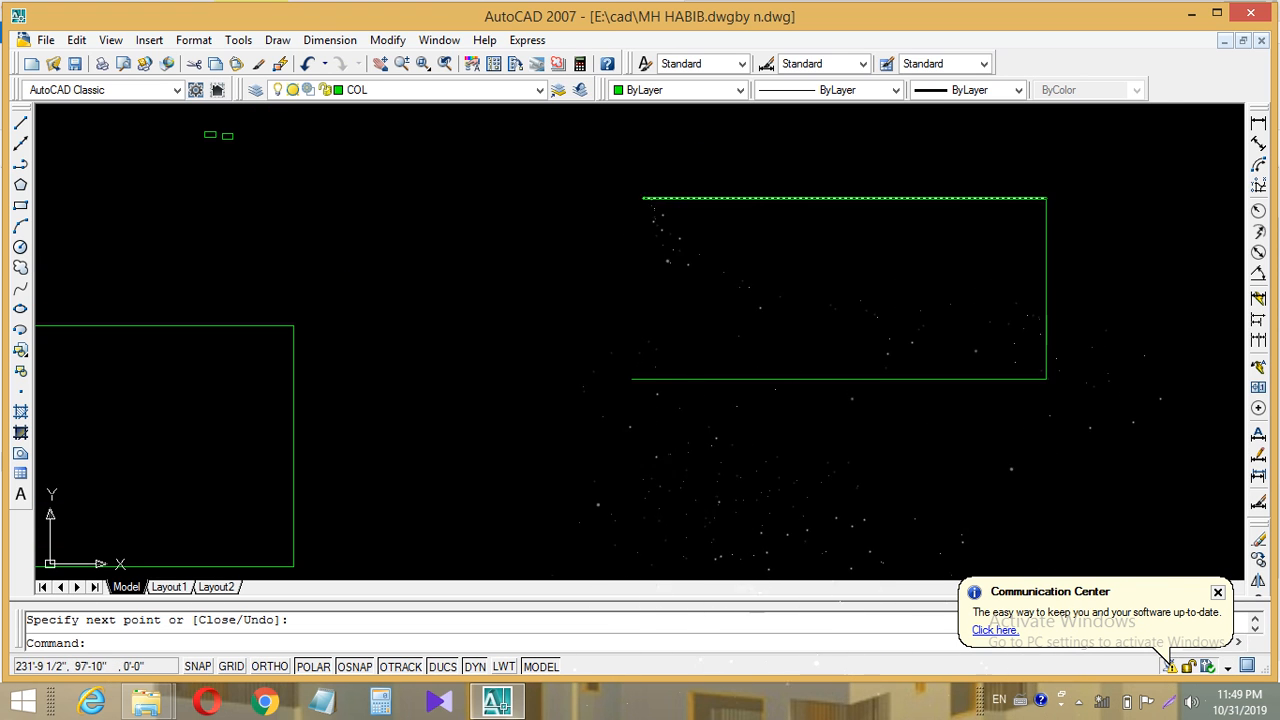
- Draw a three-point arc from the U-shape's upper-right corner through its lower-right corner, ending freely just beyond the upper-right corner
middle_drag(617, 420, 1001, 405)
scroll(681, 413, down, 1)
mouse_move(583, 421)
middle_down()
mouse_move(600, 414)
mouse_move(486, 333)
middle_up()
middle_drag(882, 272, 754, 321)
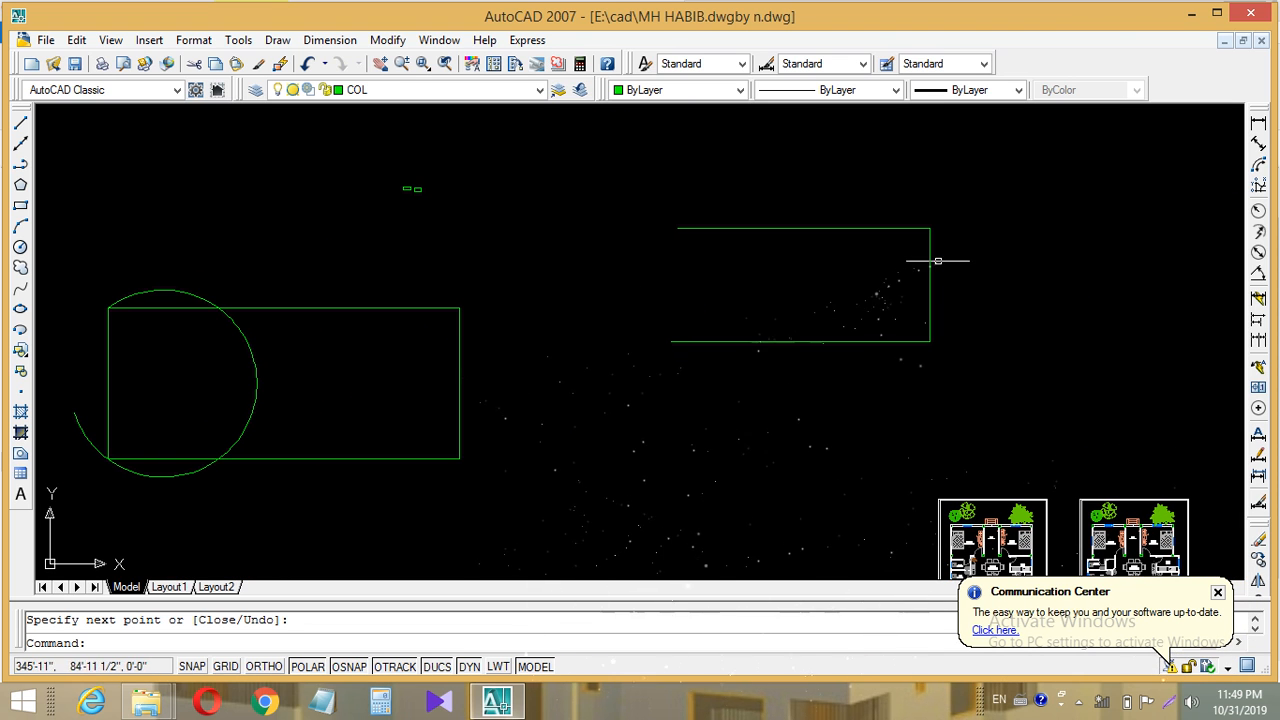
middle_drag(309, 429, 359, 422)
scroll(984, 270, up, 4)
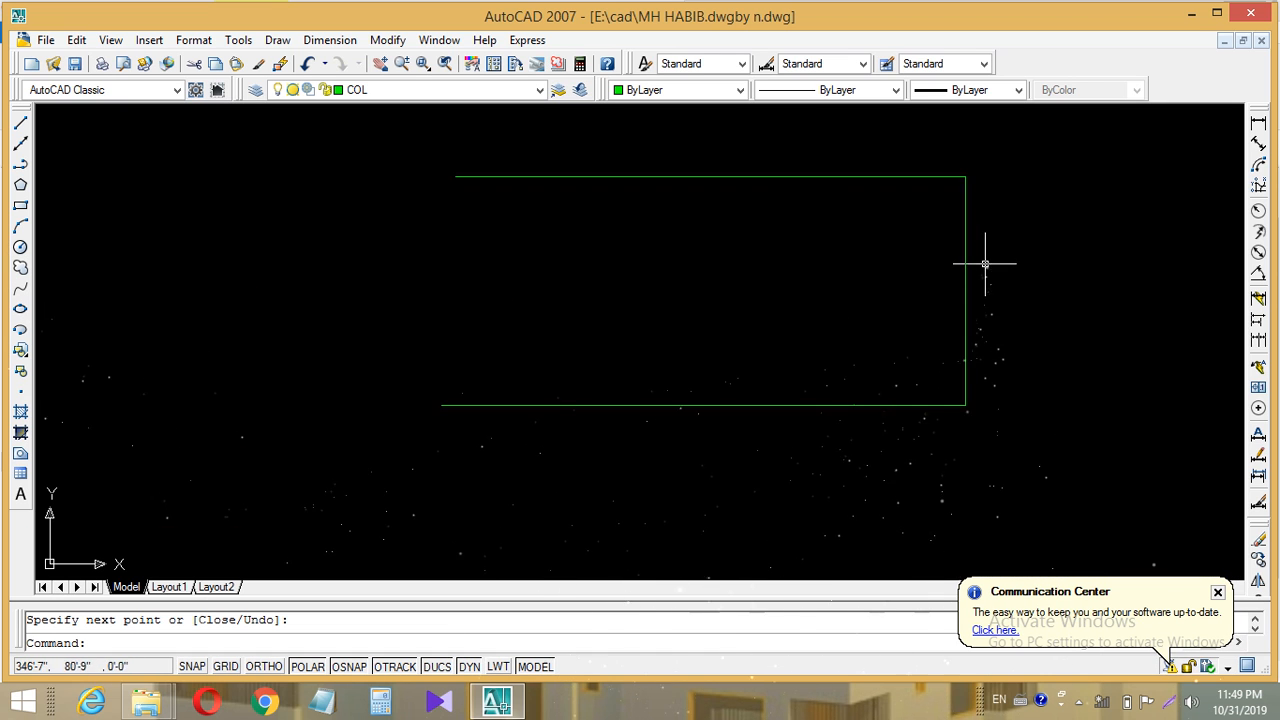
middle_drag(986, 263, 854, 289)
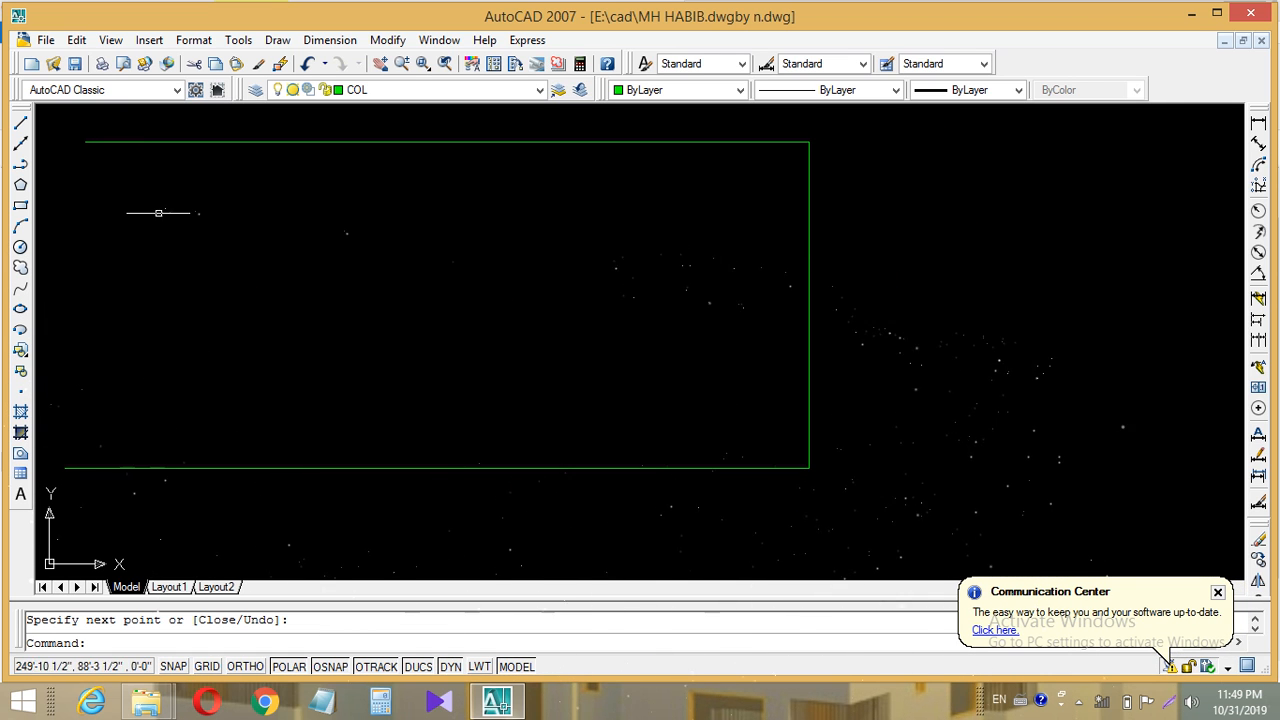
click(21, 226)
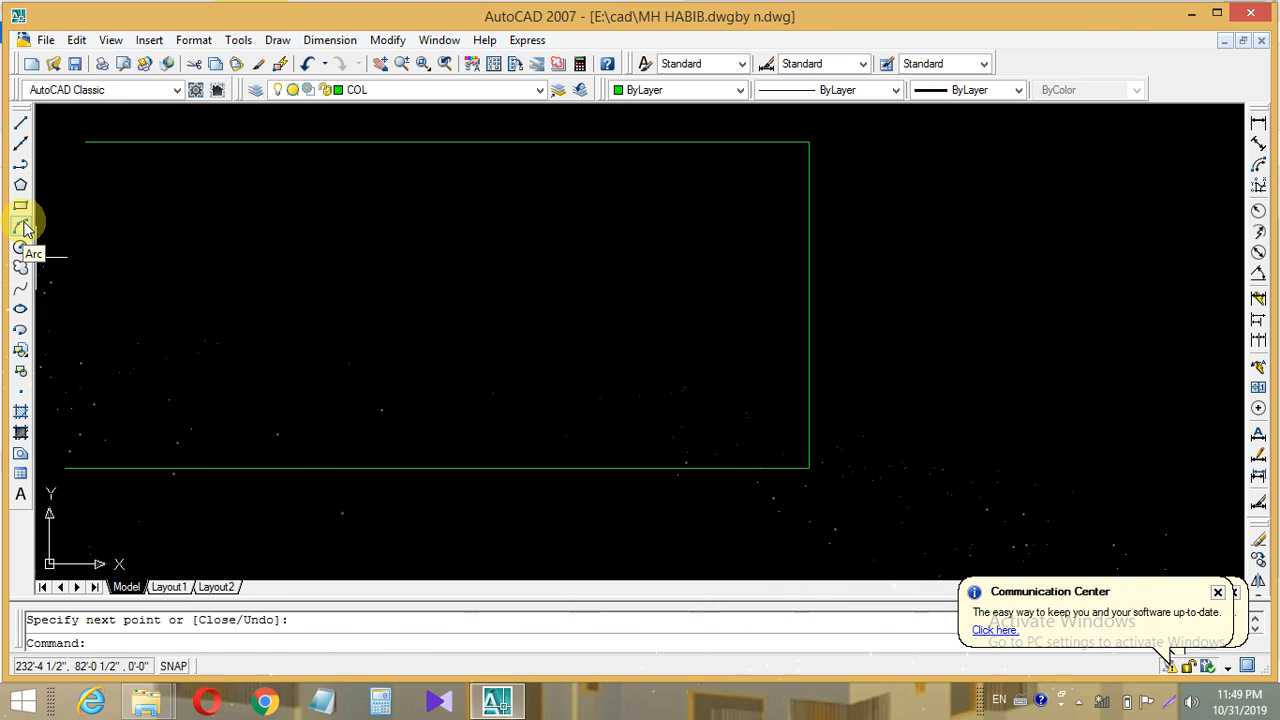
click(809, 142)
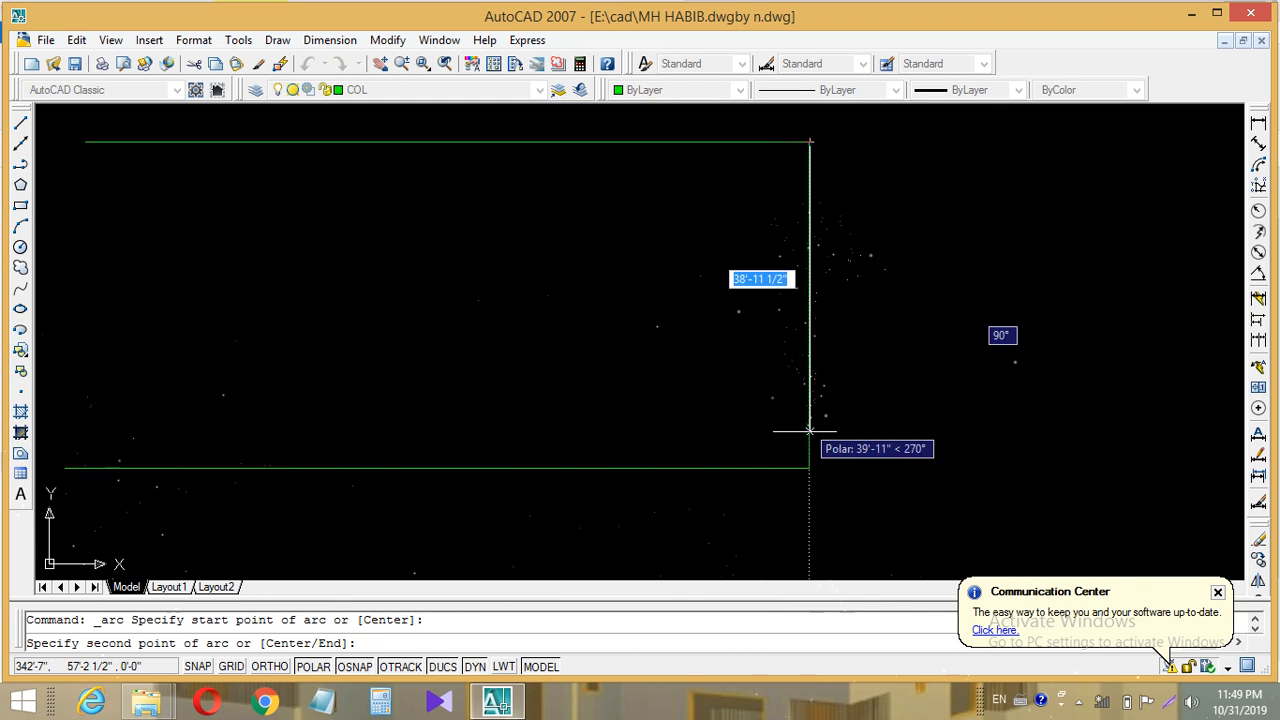
click(809, 467)
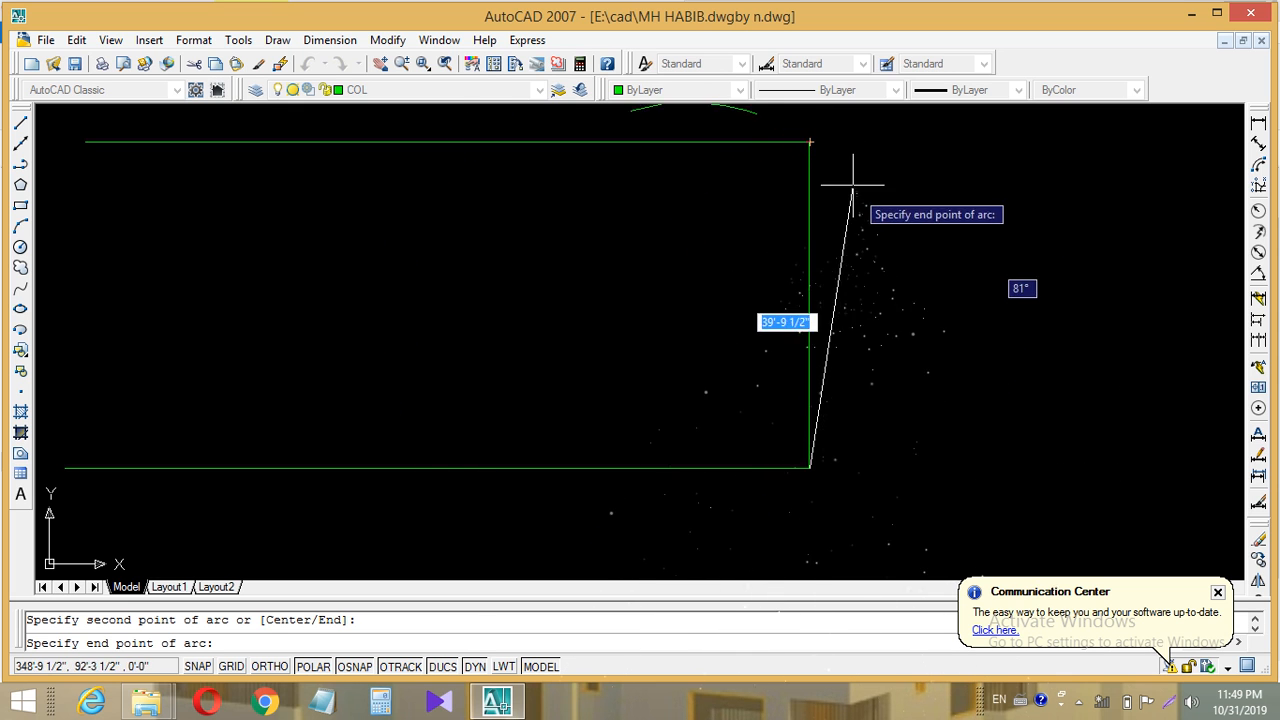
click(846, 125)
right_click(847, 129)
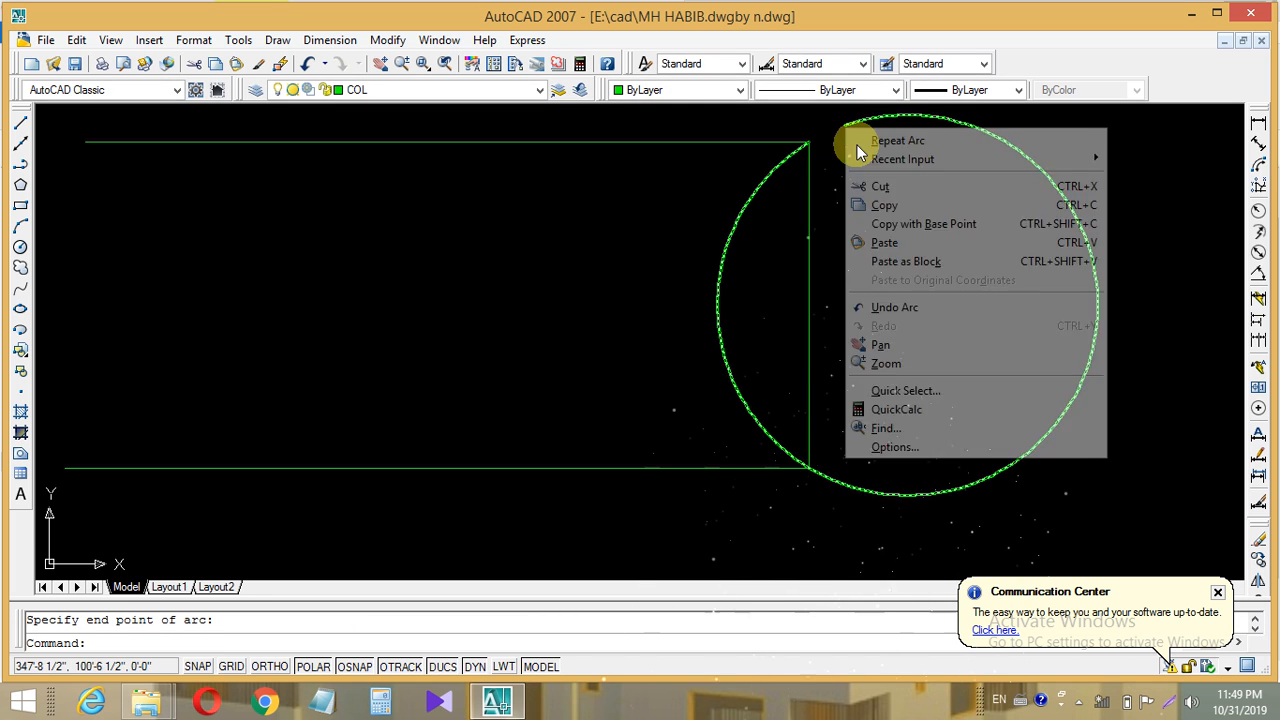
click(845, 165)
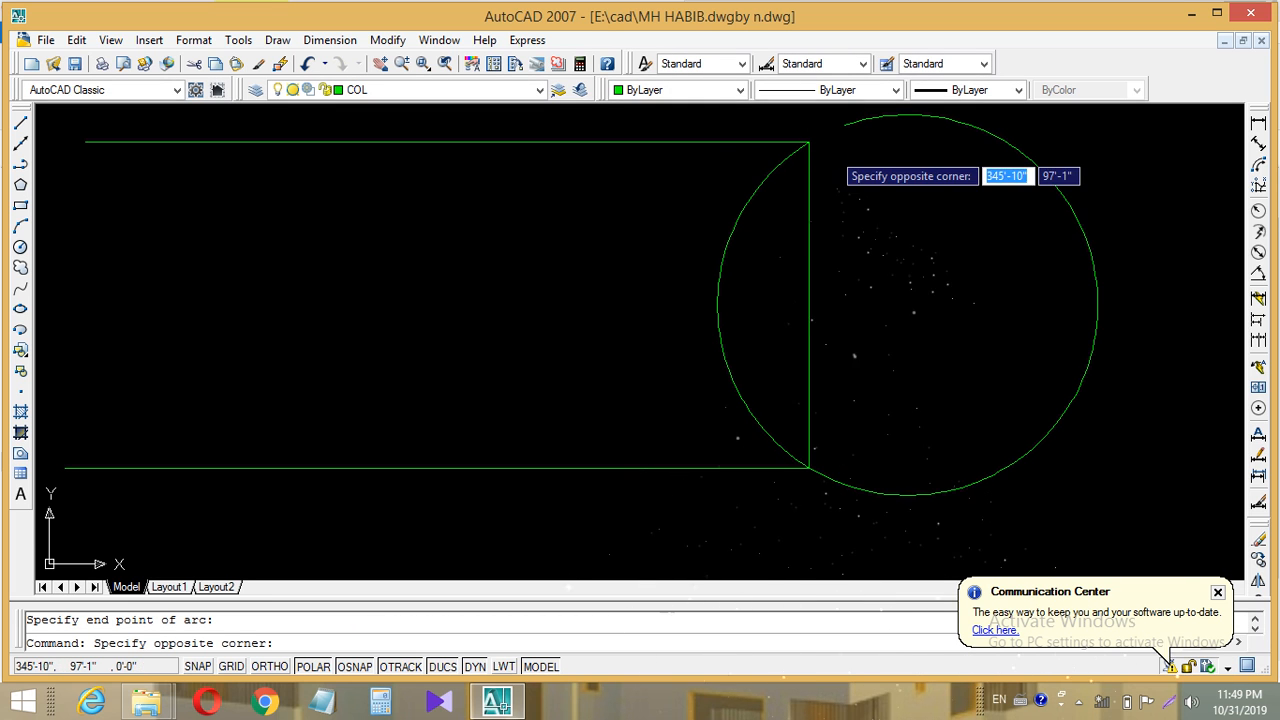
key(Escape)
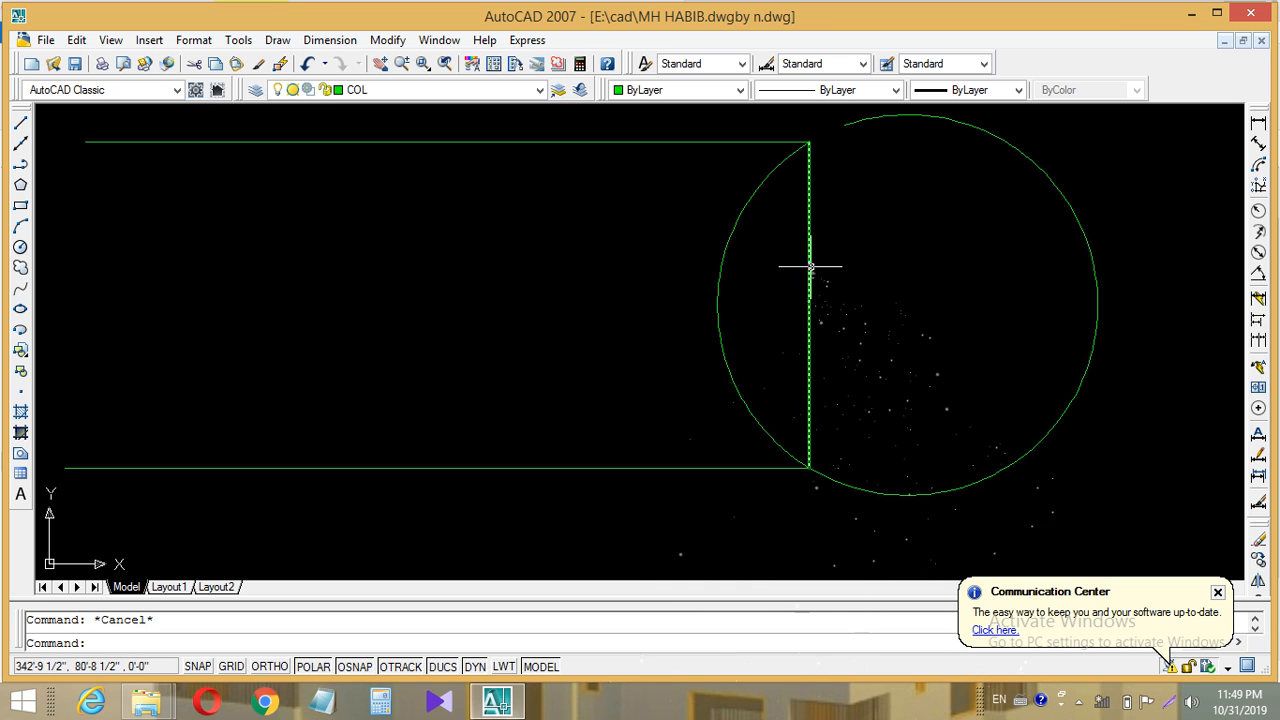
- Erase the vertical line that joins the right ends of the U-shape's two horizontal lines
click(814, 266)
right_click(814, 268)
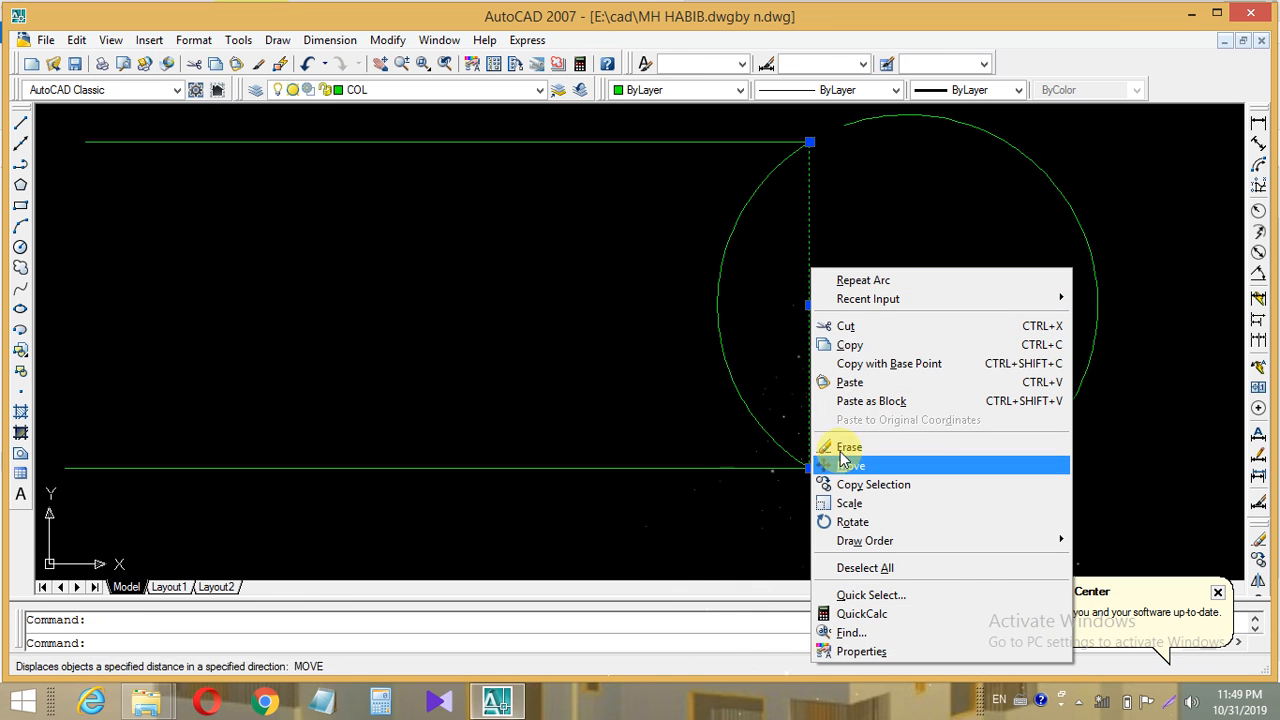
click(843, 447)
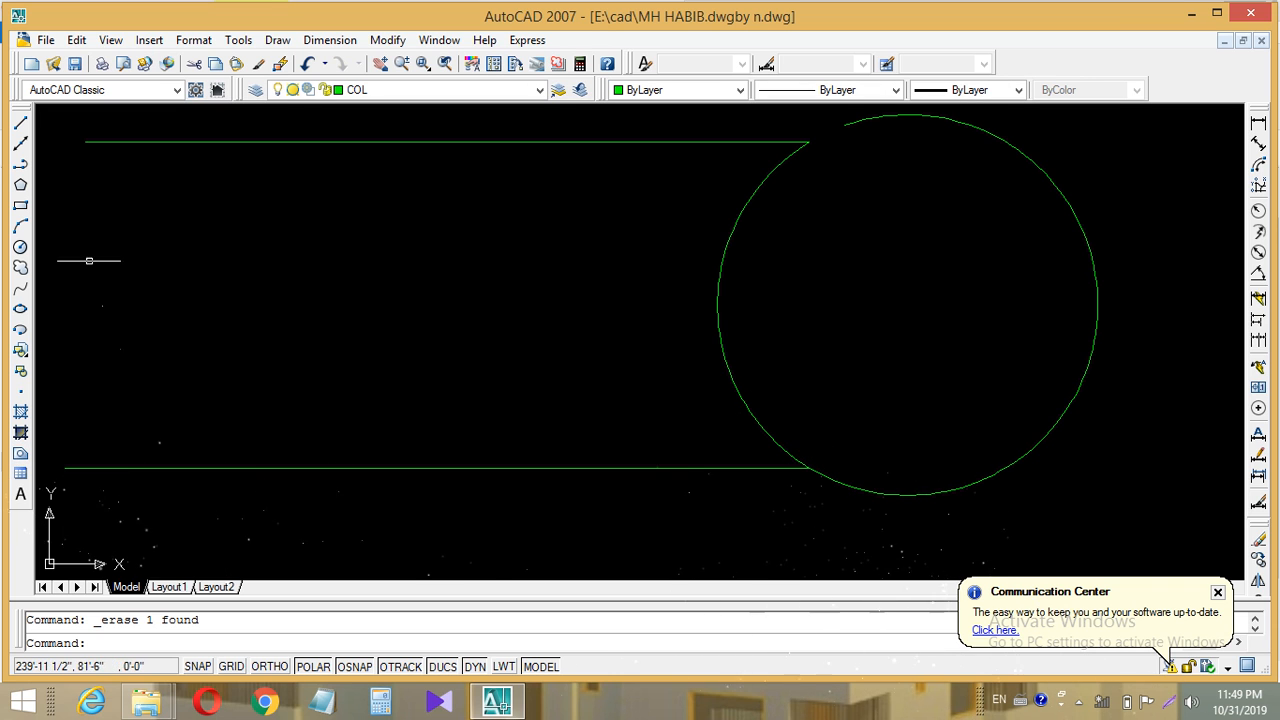
- Trim away the outer part of the arc, keeping only the inward curve between the two horizontal lines' right ends
text(tr)
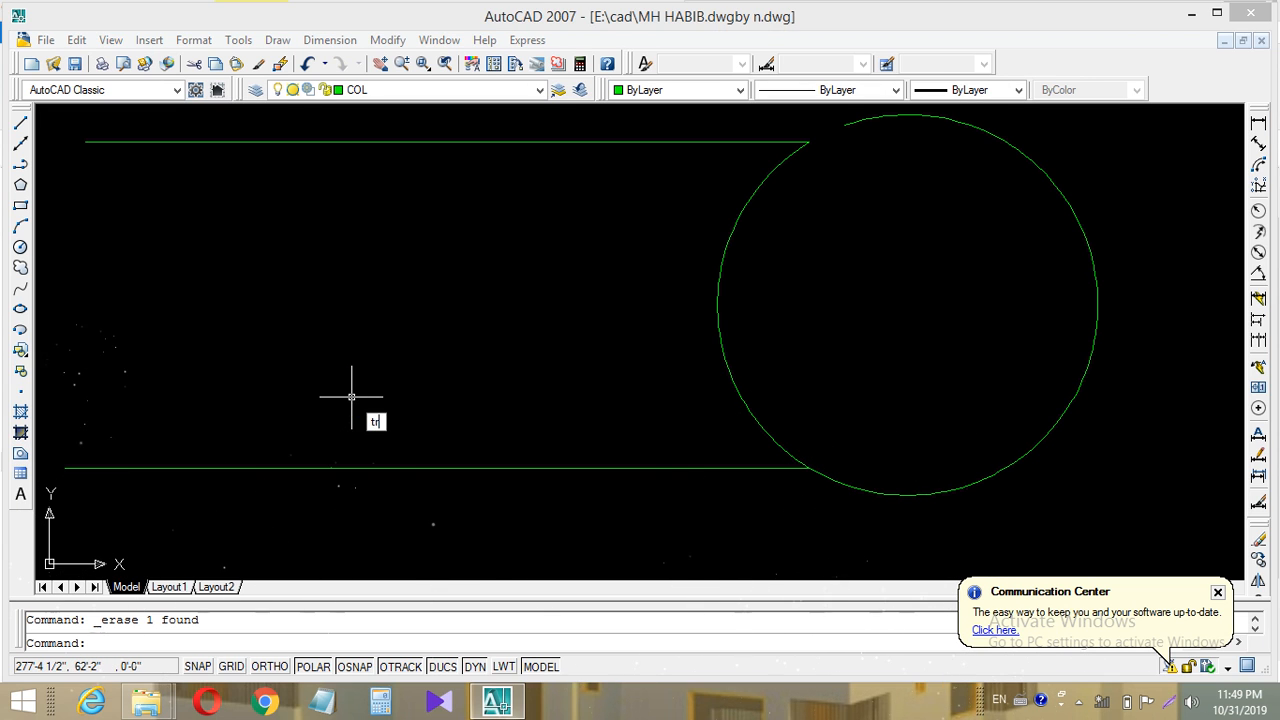
key(Return)
key(Return)
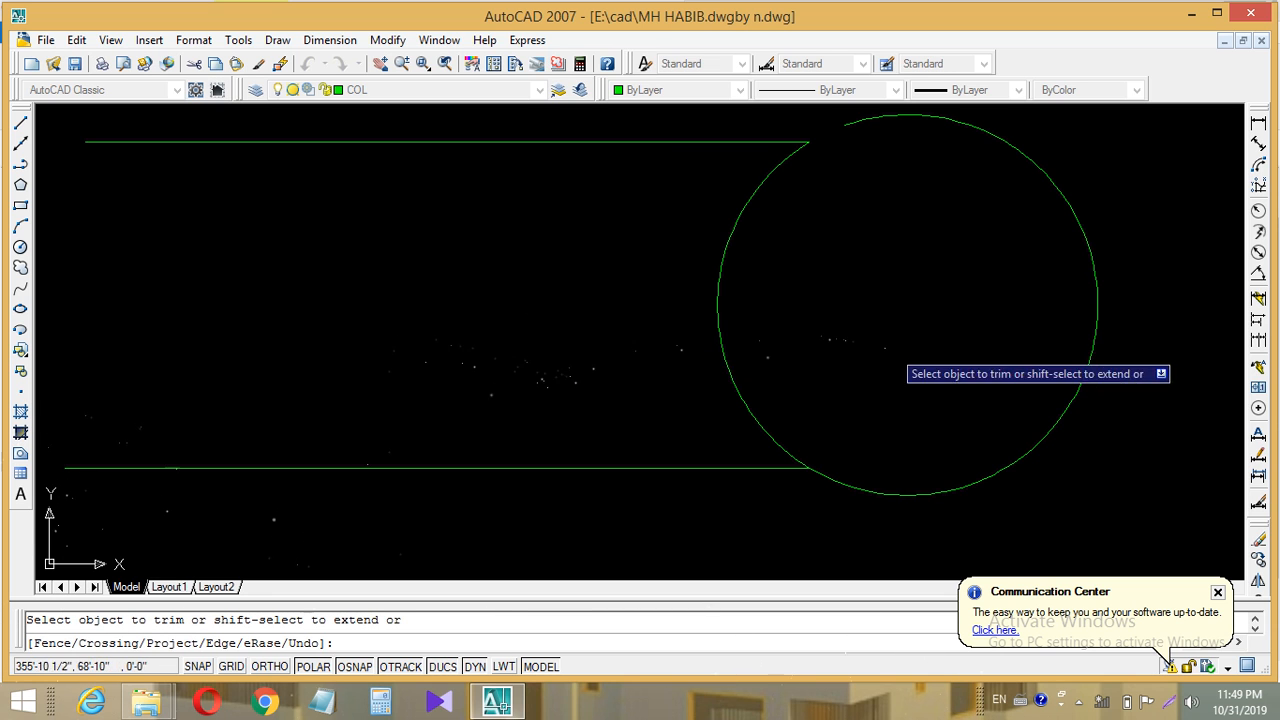
click(1085, 382)
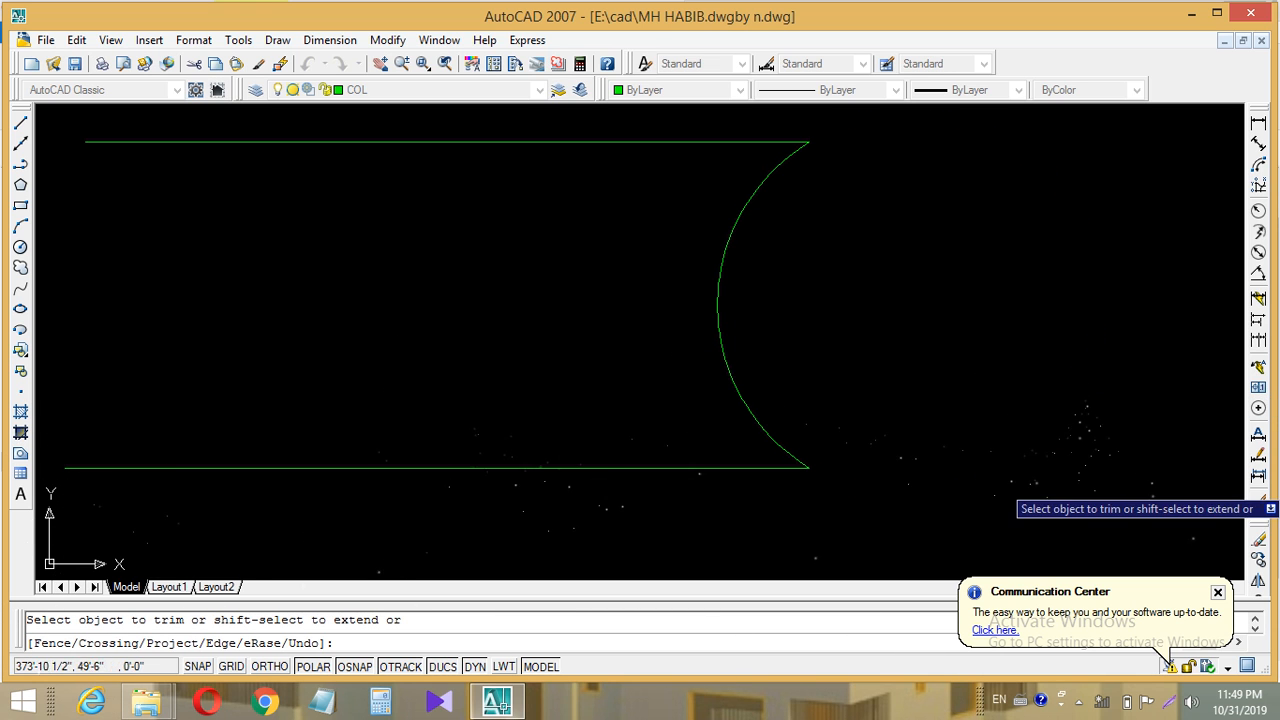
key(Escape)
- Review the trimmed arc shape beside the large rectangle, and examine the room layout of the two ground floor plans
scroll(974, 434, down, 8)
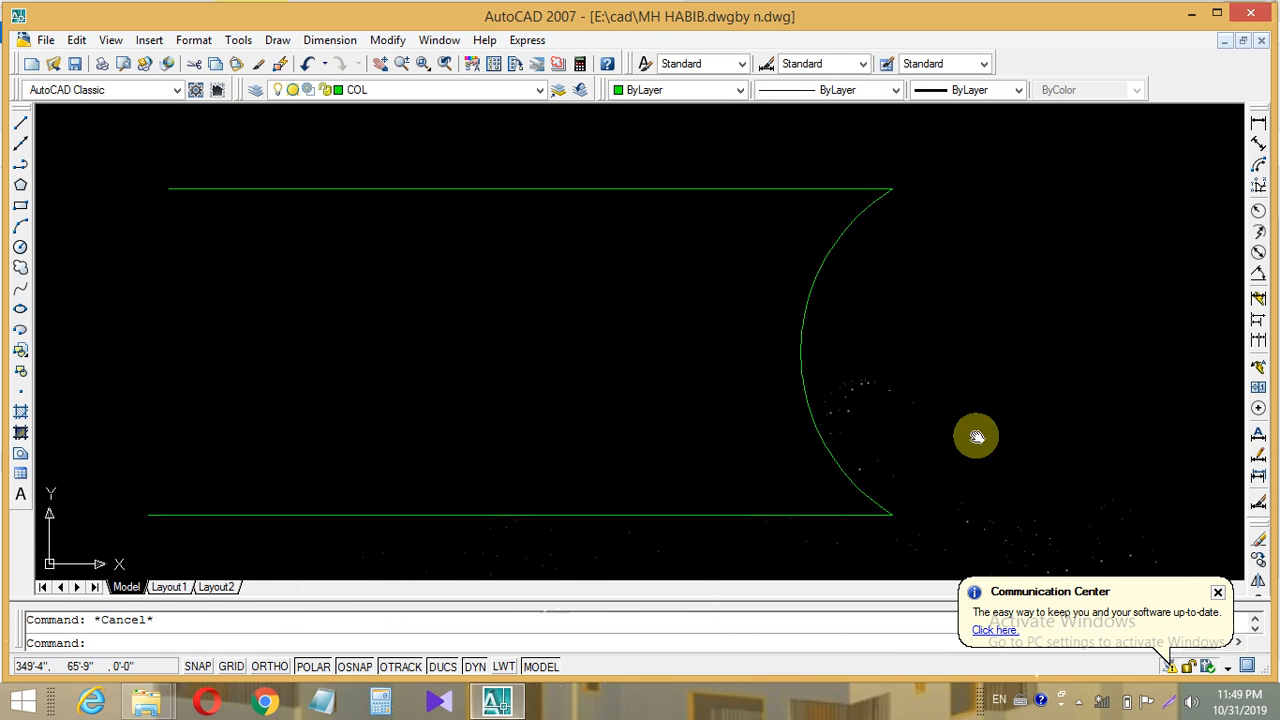
mouse_move(948, 432)
middle_down()
mouse_move(843, 366)
mouse_move(859, 376)
middle_up()
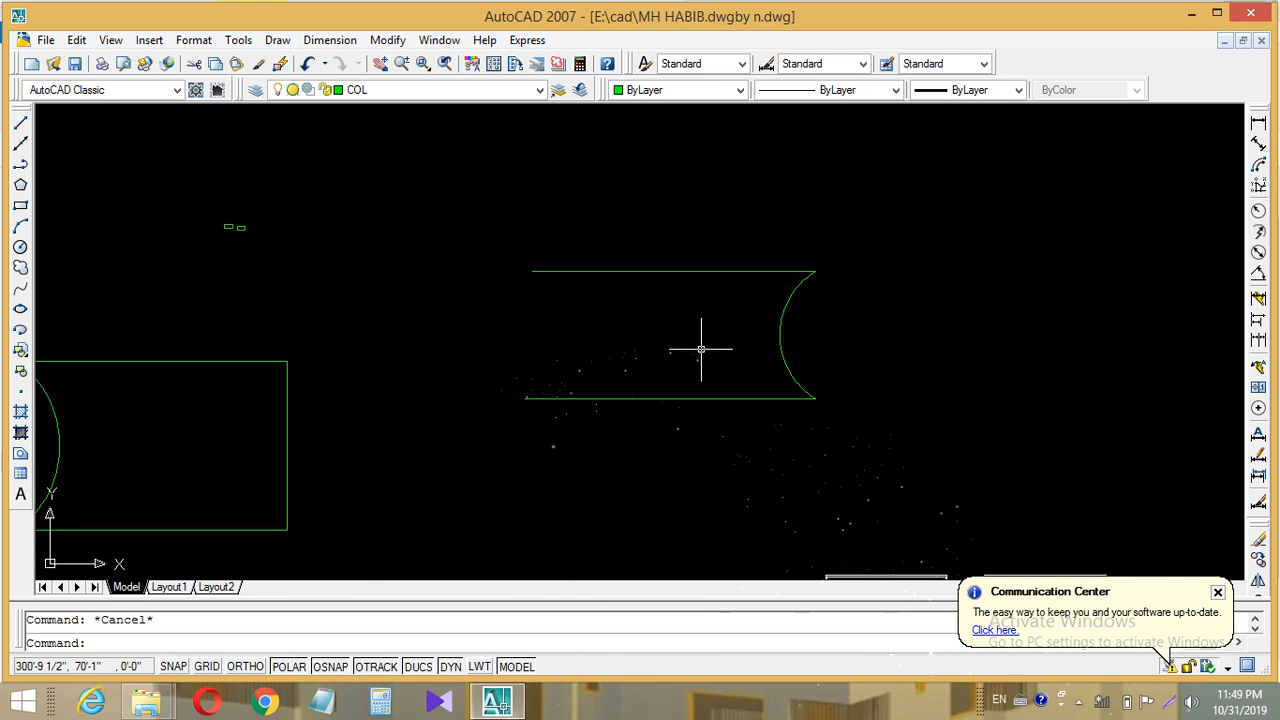
scroll(808, 349, up, 4)
middle_drag(774, 369, 614, 379)
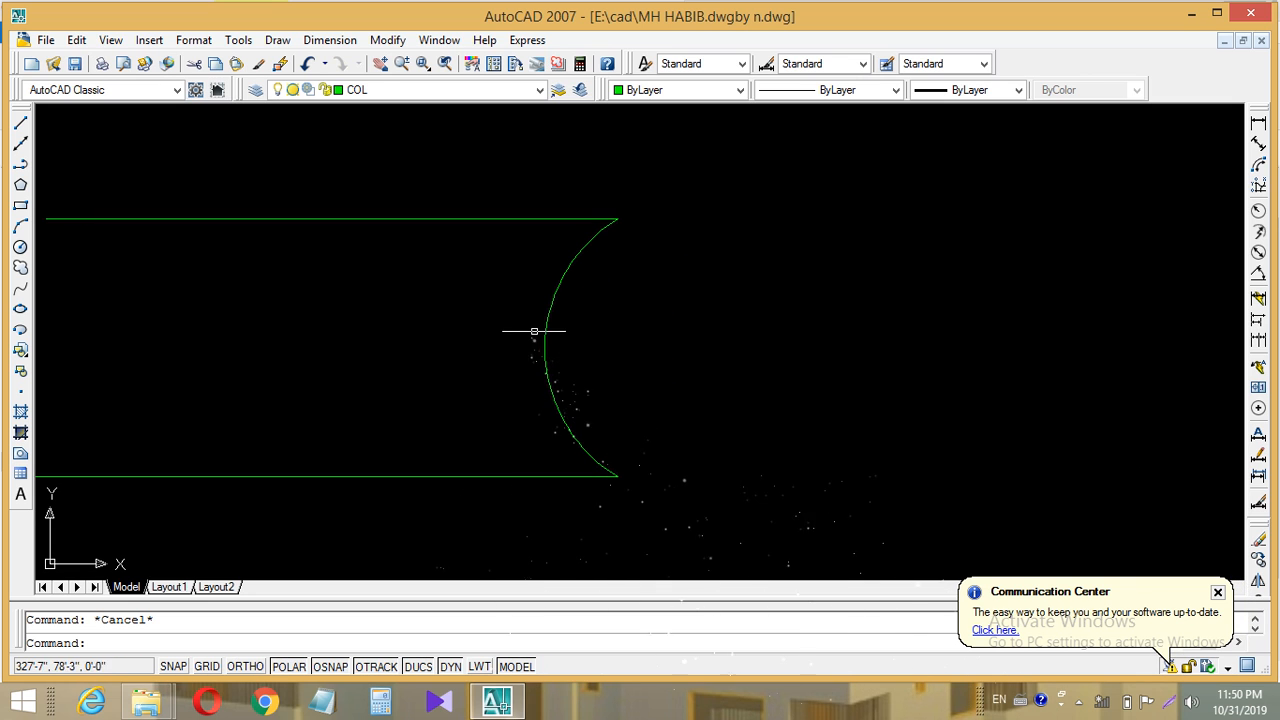
middle_drag(674, 334, 777, 320)
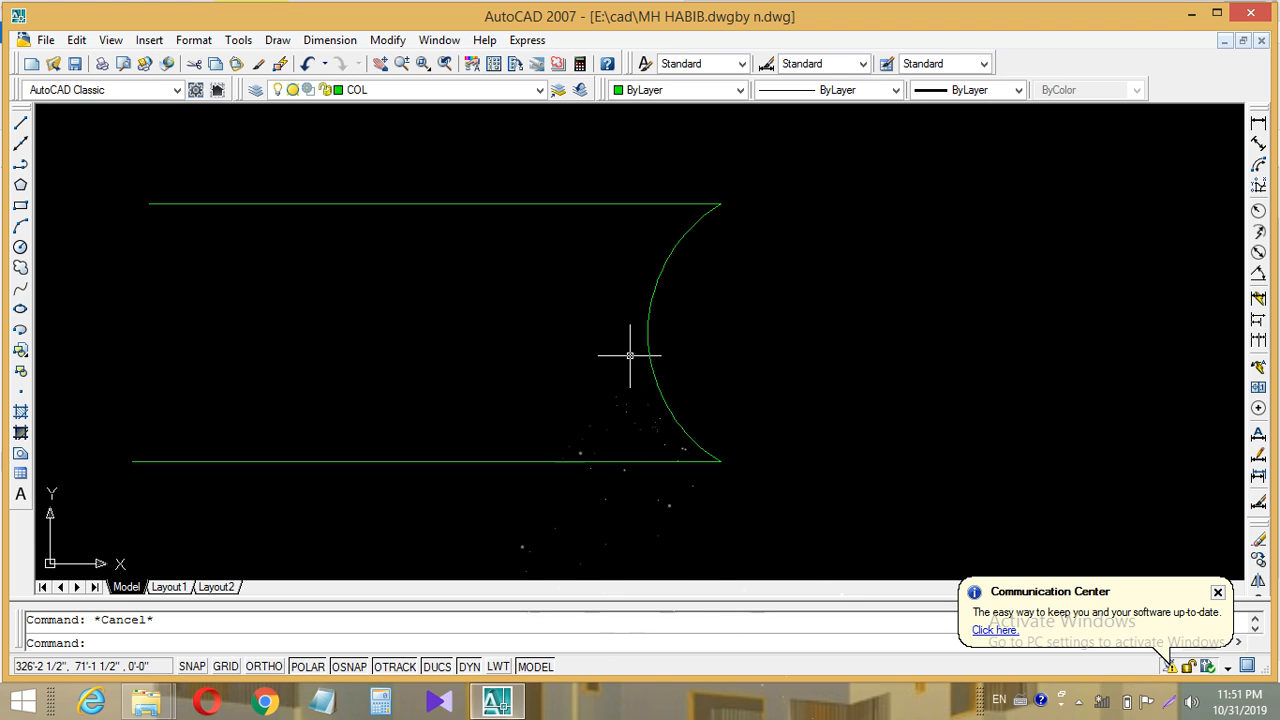
scroll(576, 342, down, 4)
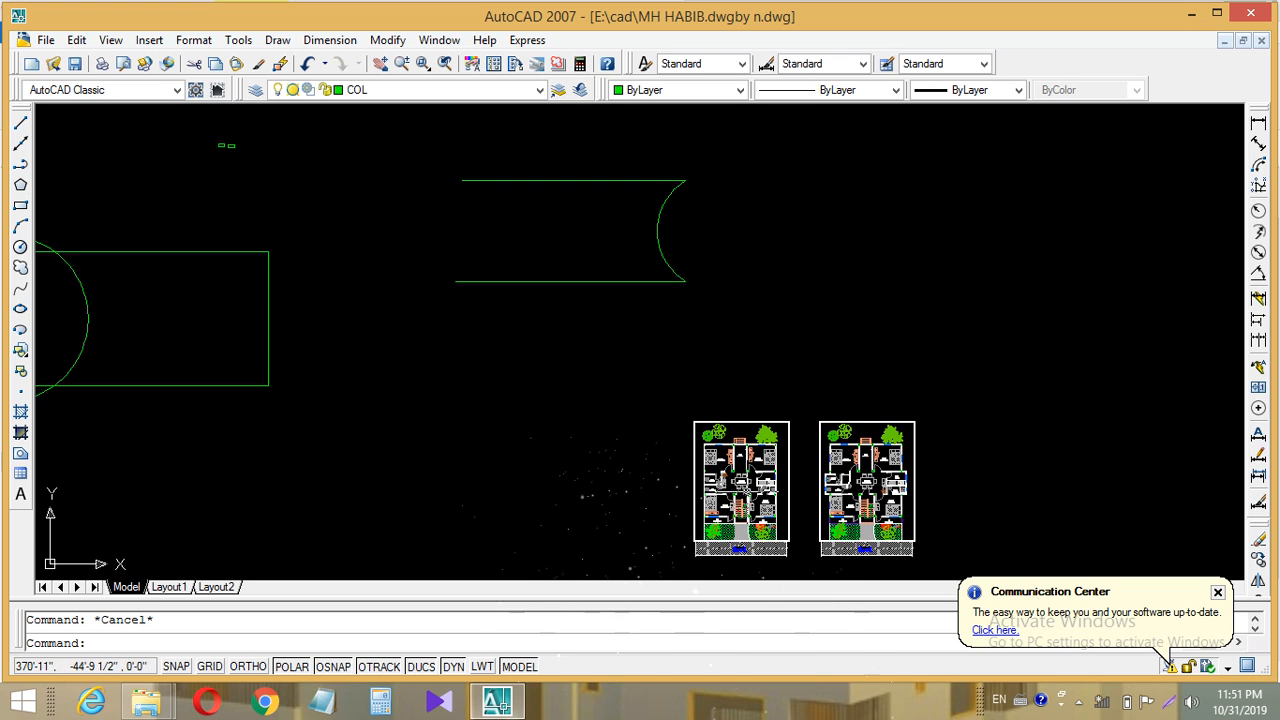
scroll(777, 490, up, 4)
middle_drag(817, 493, 674, 389)
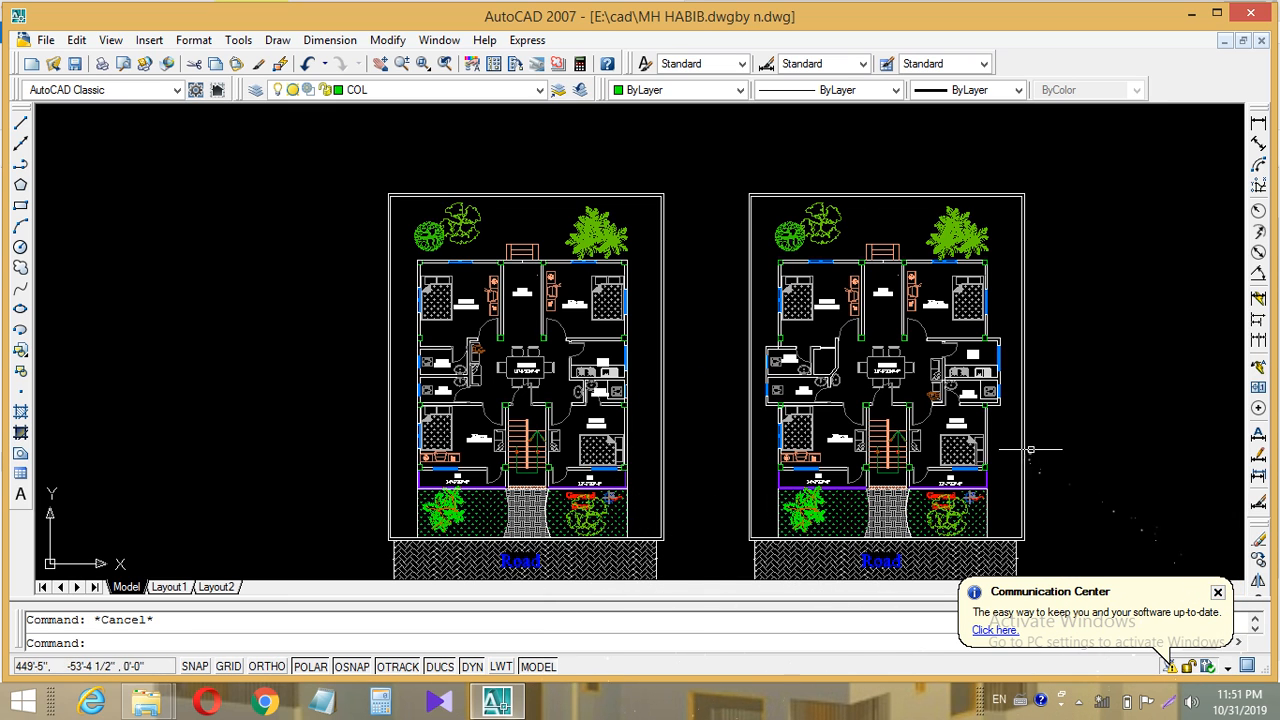
scroll(1087, 488, up, 3)
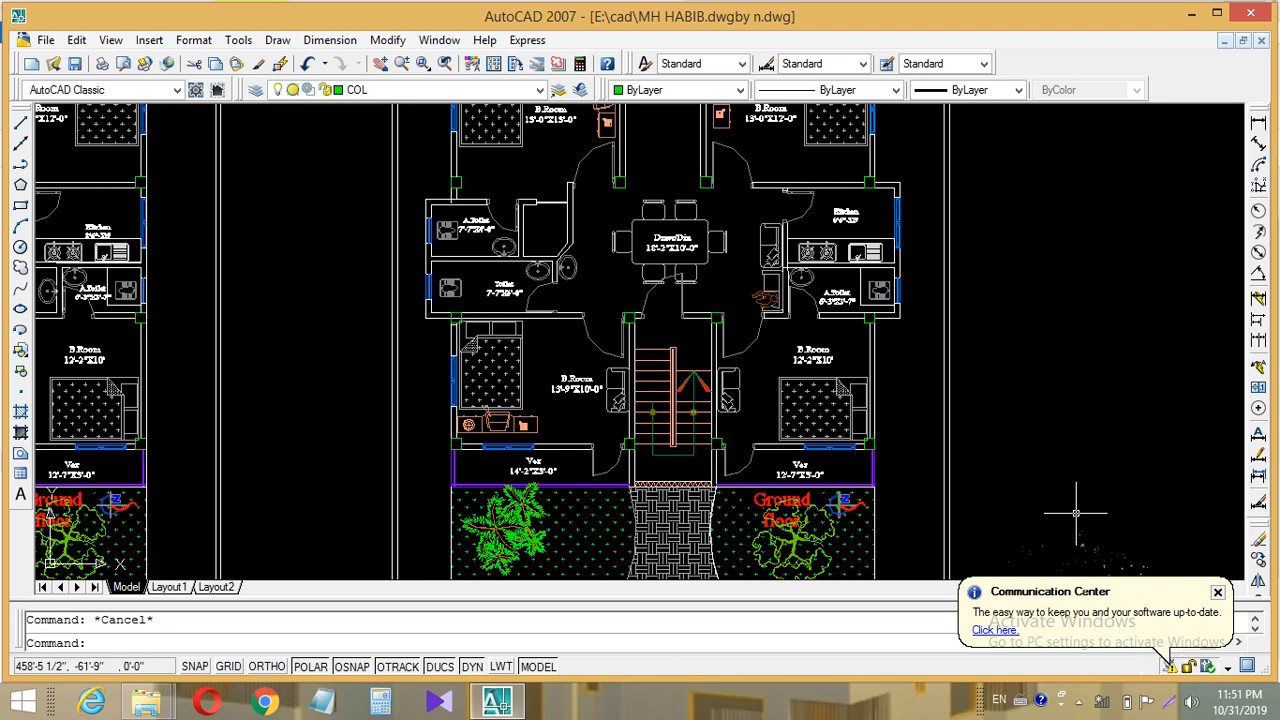
click(1077, 701)
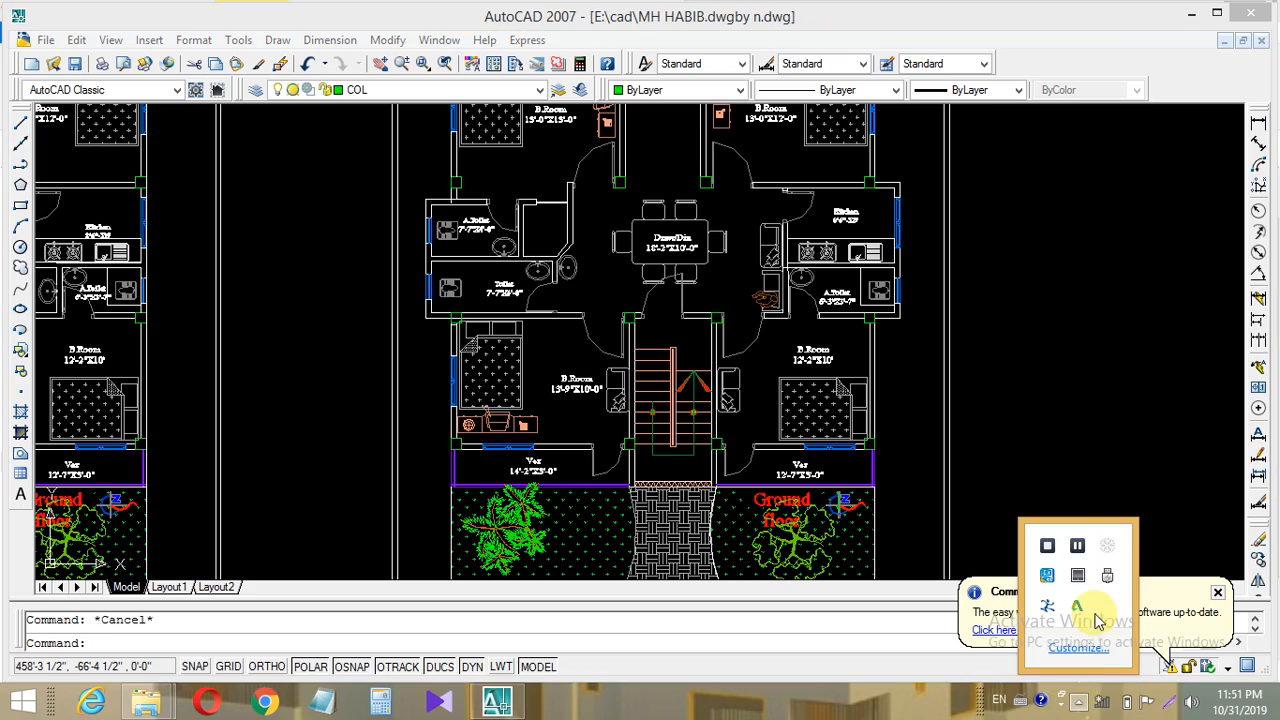